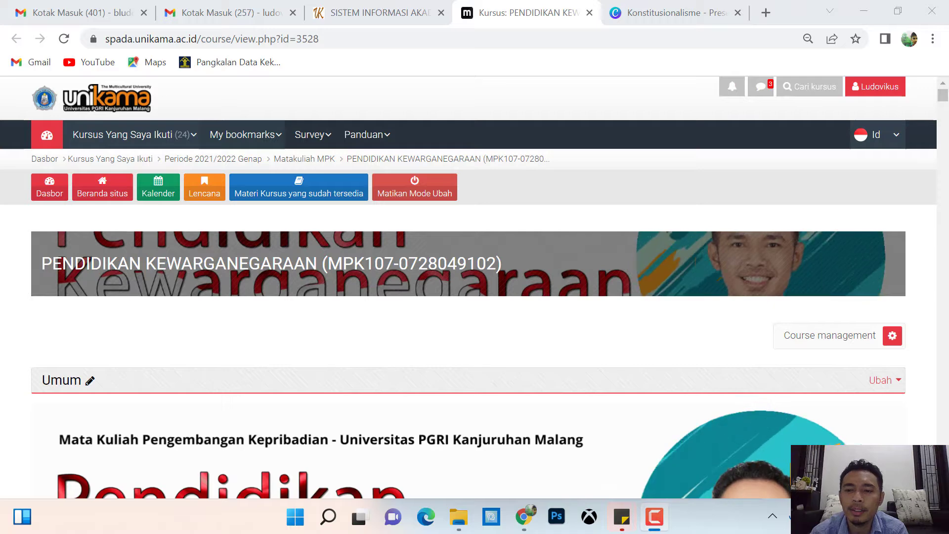
{"action": "scroll", "coordinate": [474, 286], "scroll_direction": "down", "scroll_amount": 2}
{"action": "scroll", "coordinate": [469, 297], "scroll_direction": "down", "scroll_amount": 5}
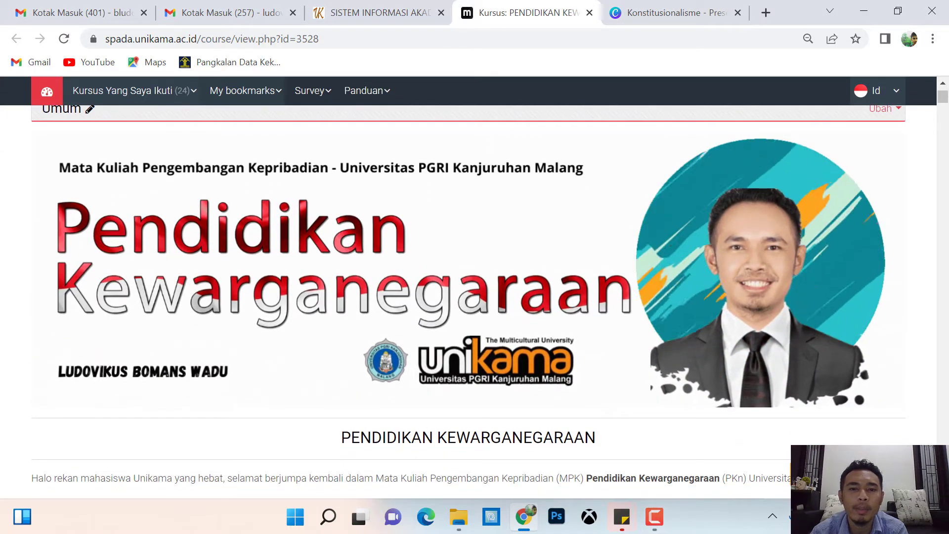
{"action": "scroll", "coordinate": [469, 297], "scroll_direction": "down", "scroll_amount": 3}
{"action": "scroll", "coordinate": [468, 297], "scroll_direction": "down", "scroll_amount": 15}
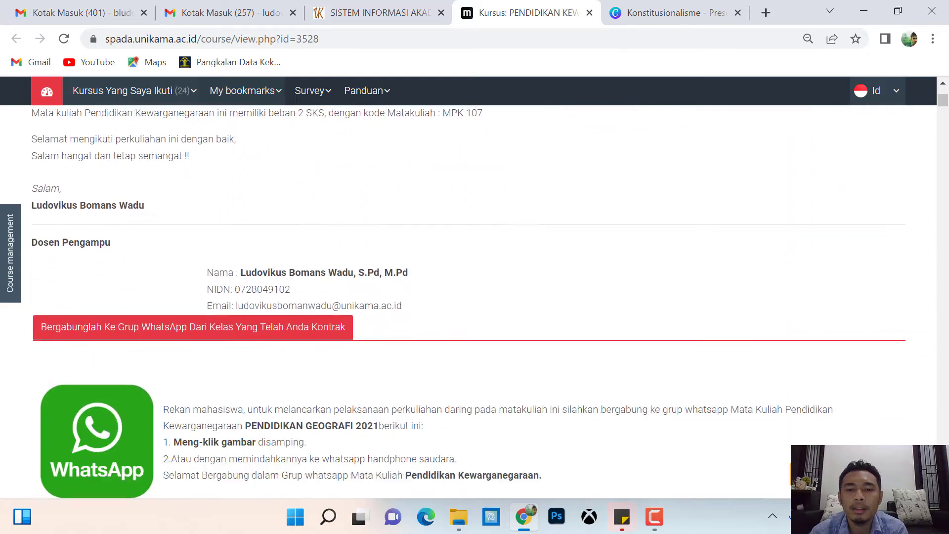
{"action": "scroll", "coordinate": [469, 296], "scroll_direction": "down", "scroll_amount": 13}
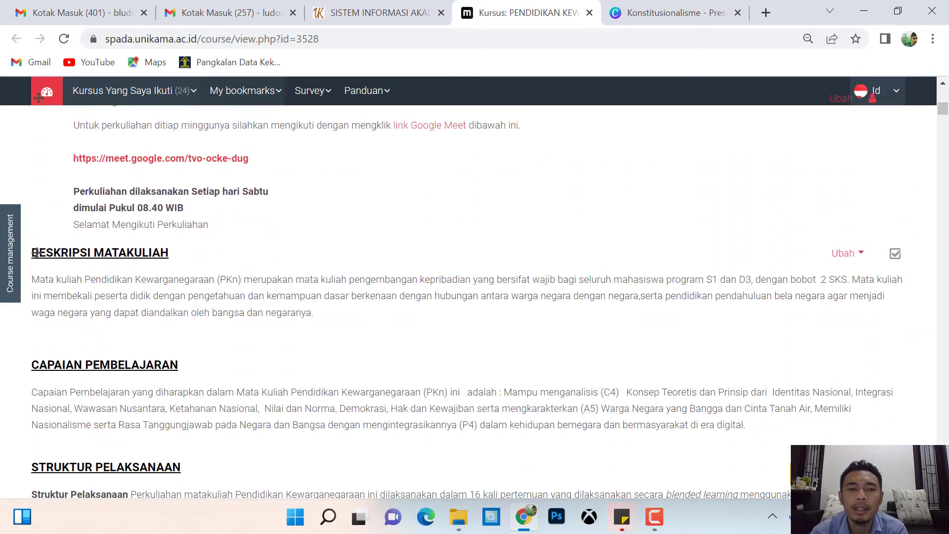
{"action": "scroll", "coordinate": [468, 296], "scroll_direction": "down", "scroll_amount": 14}
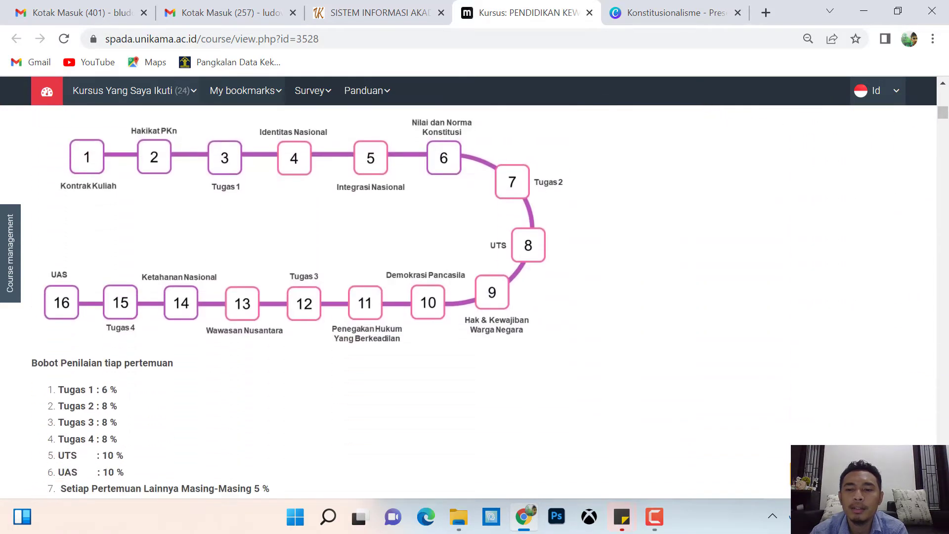
{"action": "scroll", "coordinate": [267, 348], "scroll_direction": "down", "scroll_amount": 6}
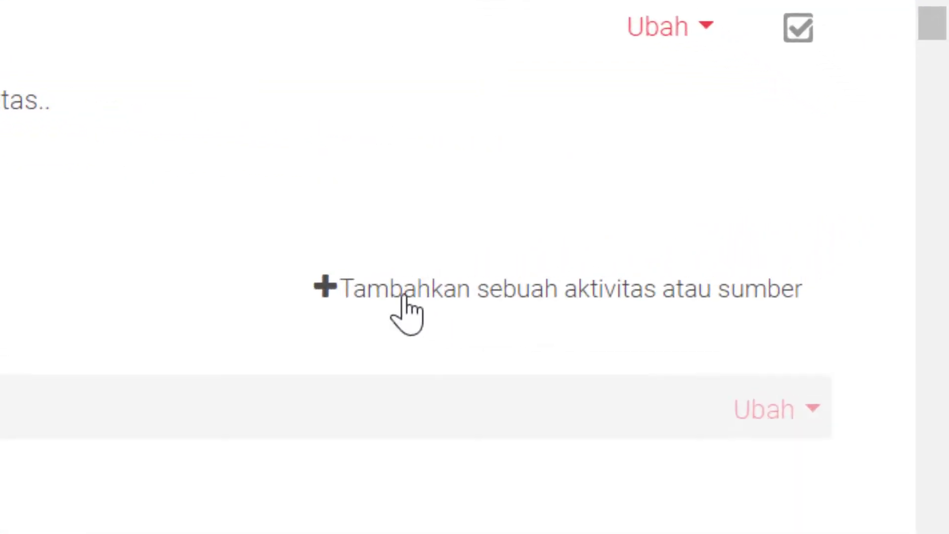
Choose Google Meet™ for Moodle from the Semua tab of the activity chooser.
{"action": "left_click", "coordinate": [707, 231]}
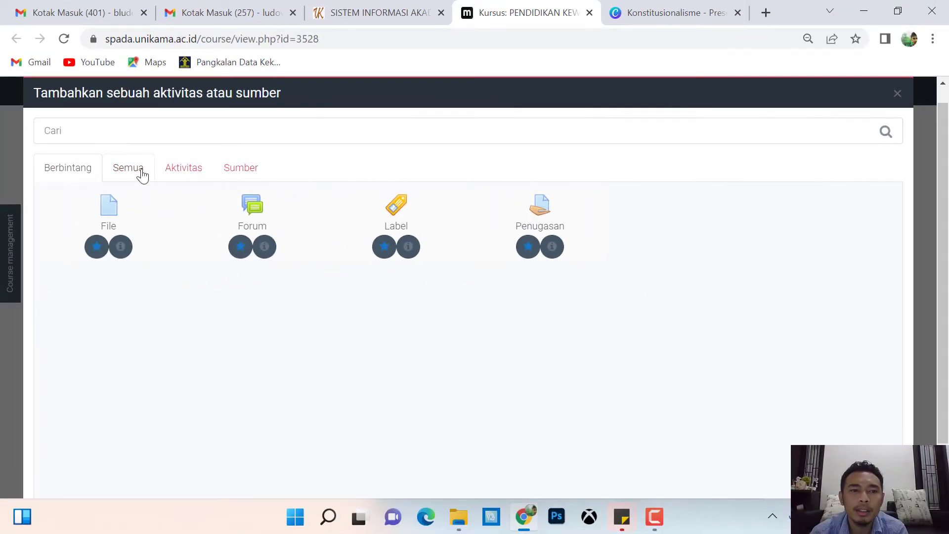
{"action": "left_click", "coordinate": [142, 174]}
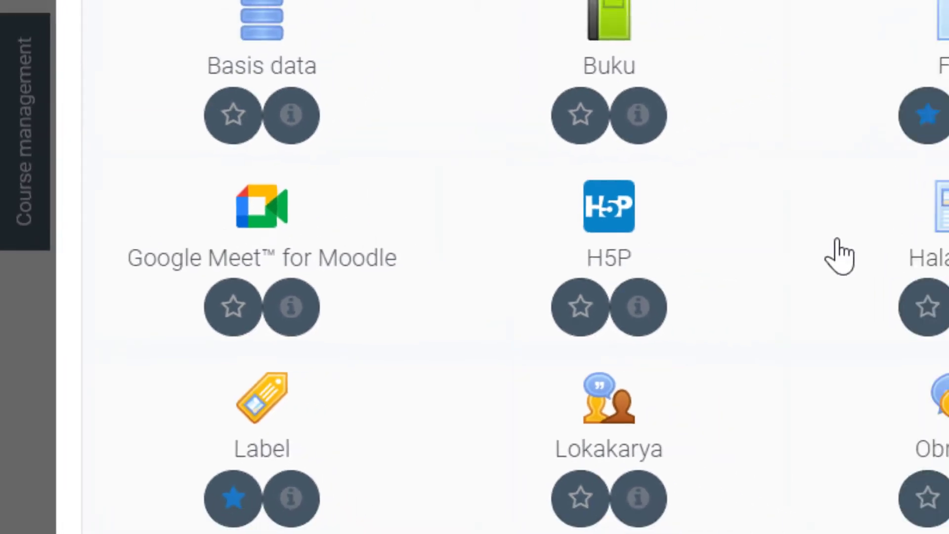
{"action": "left_click", "coordinate": [262, 206]}
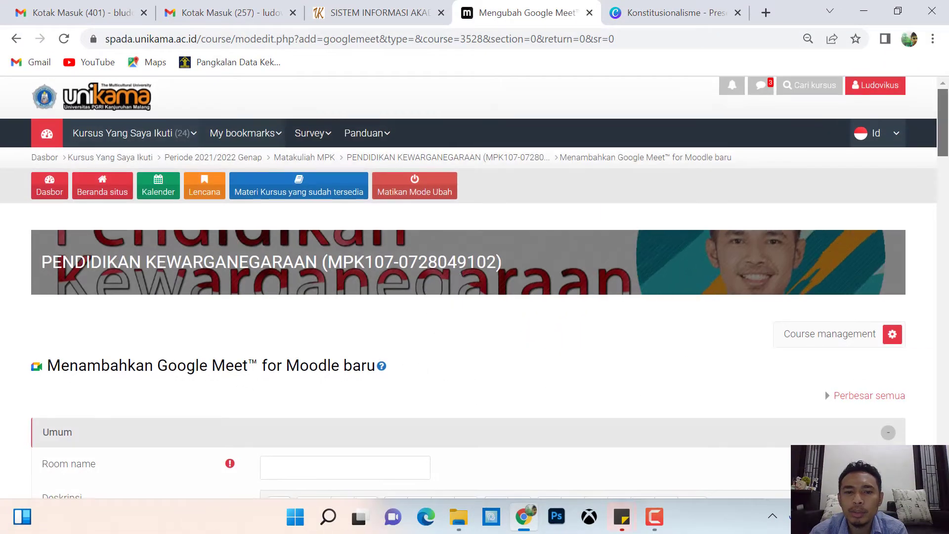
Name the room 'Link Google Meet' and move into the Deskripsi editor.
{"action": "scroll", "coordinate": [468, 392], "scroll_direction": "down", "scroll_amount": 5}
{"action": "scroll", "coordinate": [146, 244], "scroll_direction": "up", "scroll_amount": 1}
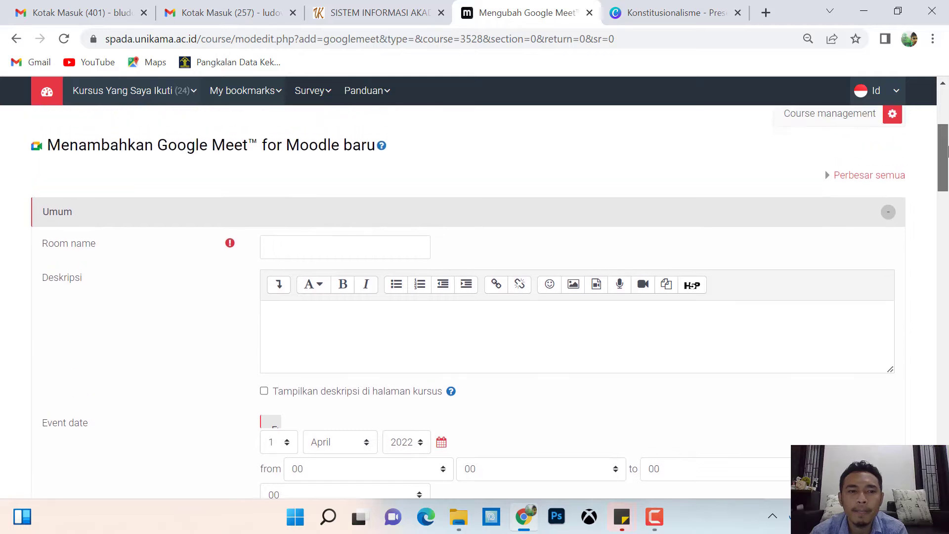
{"action": "left_click", "coordinate": [323, 267]}
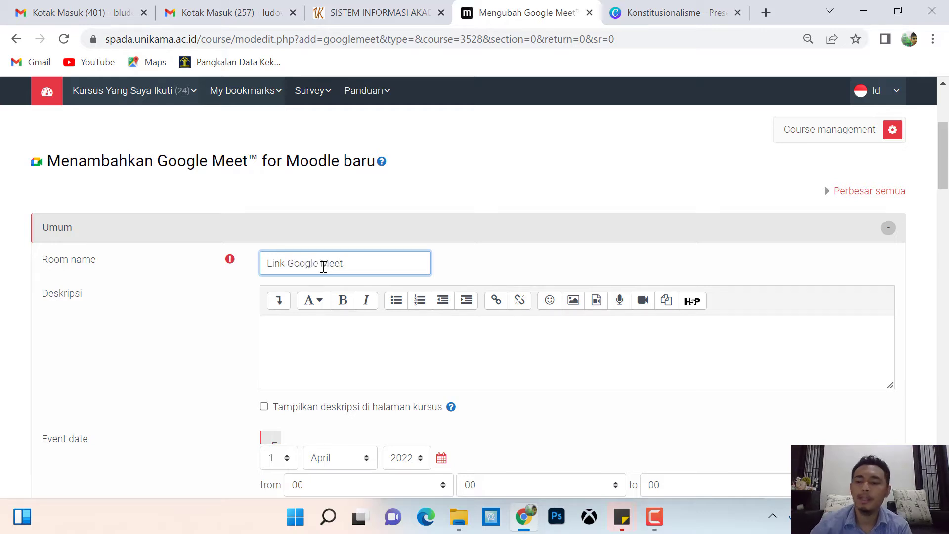
{"action": "left_click_drag", "start_coordinate": [343, 263], "coordinate": [229, 257]}
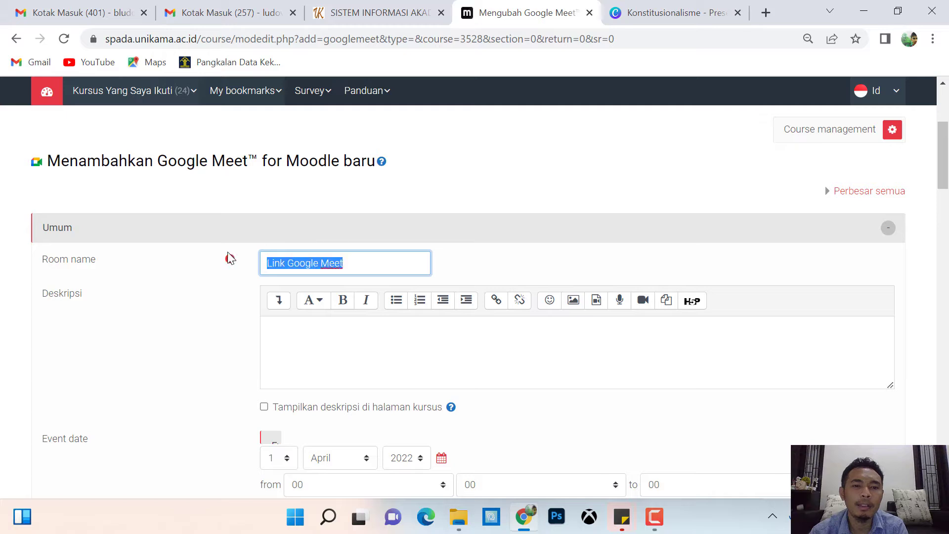
{"action": "left_click", "coordinate": [221, 324]}
{"action": "left_click_drag", "start_coordinate": [367, 259], "coordinate": [261, 259]}
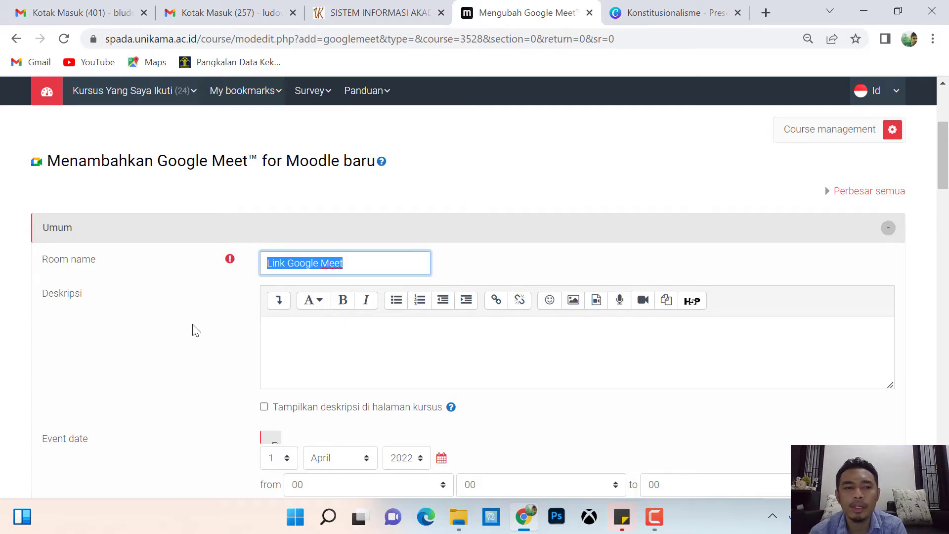
{"action": "left_click", "coordinate": [487, 258]}
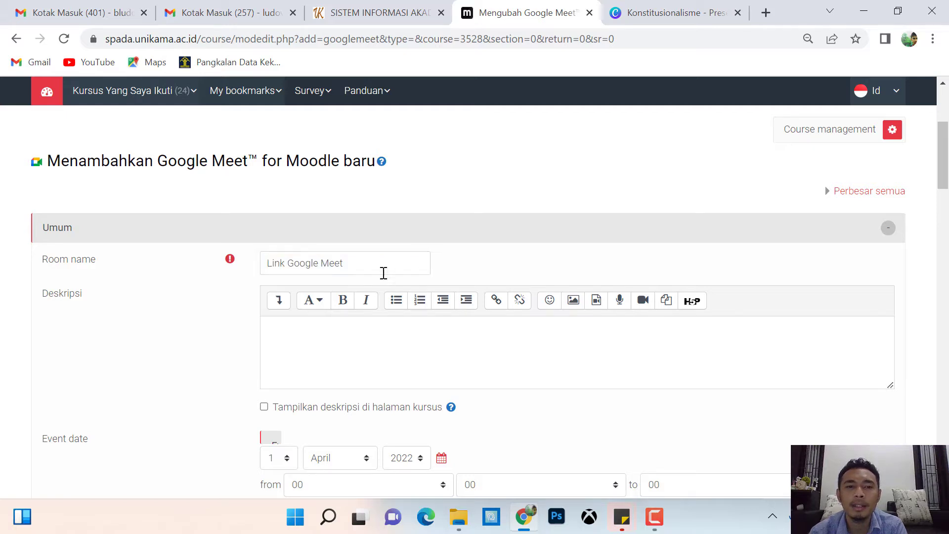
{"action": "left_click", "coordinate": [351, 263]}
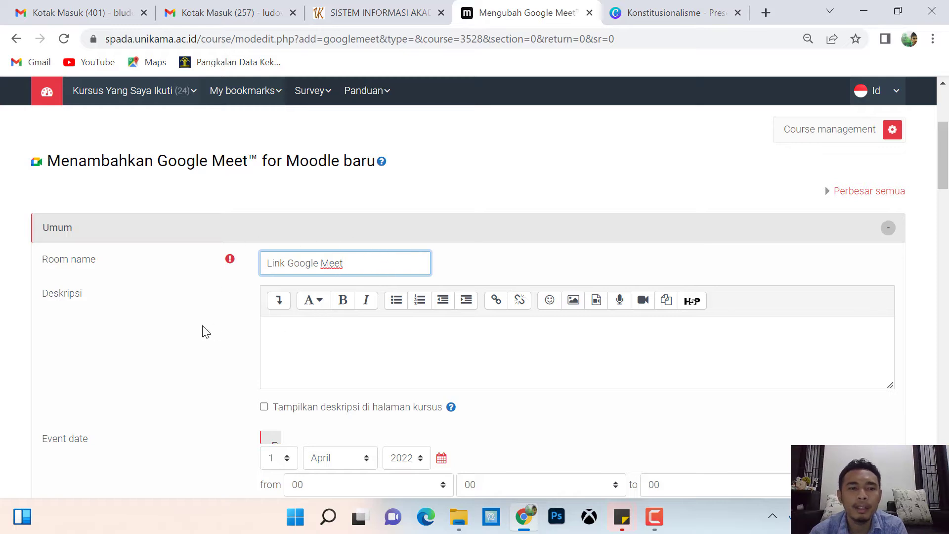
{"action": "left_click", "coordinate": [308, 336]}
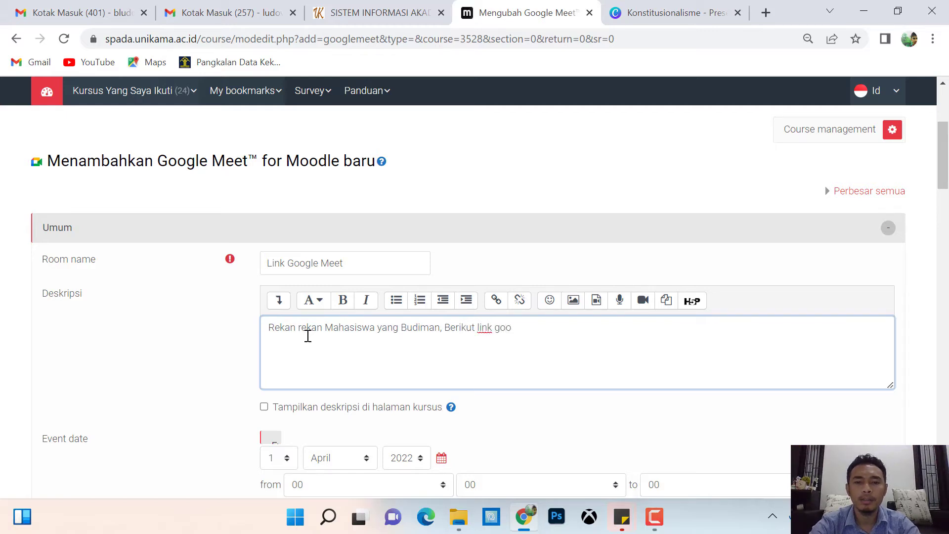
Write the Deskripsi text about daring lectures for Mata kuliah pendidikan kewarganegaraan.
{"action": "type", "text": "e m"}
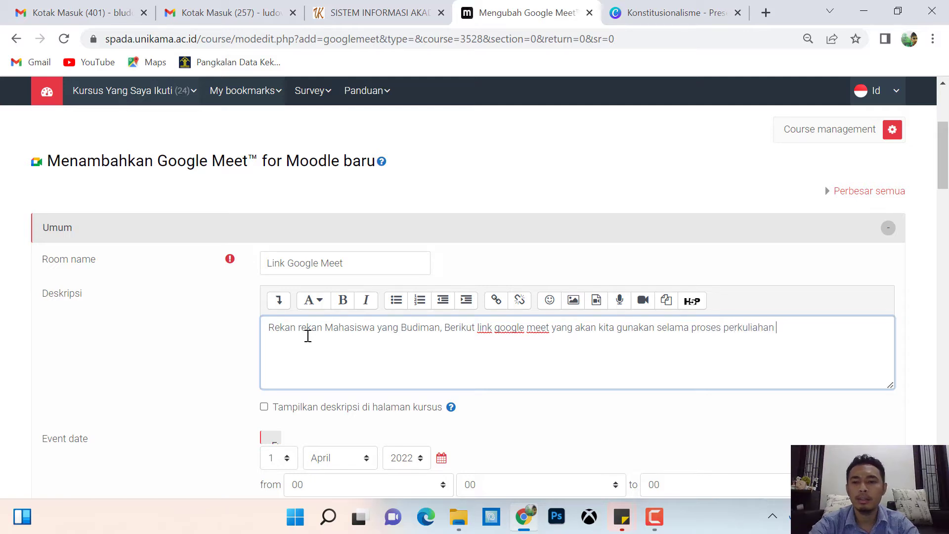
{"action": "type", "text": "dalam jaringan "}
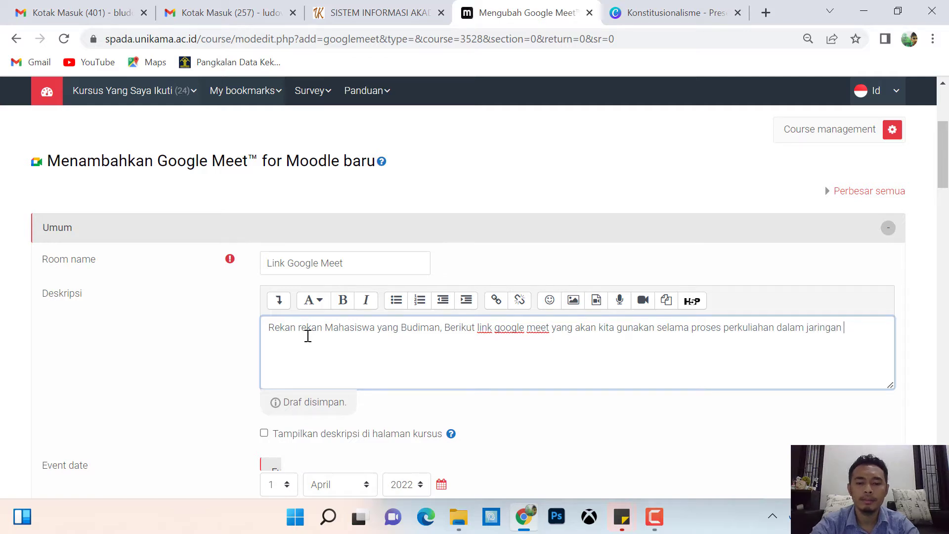
{"action": "type", "text": "(daring) "}
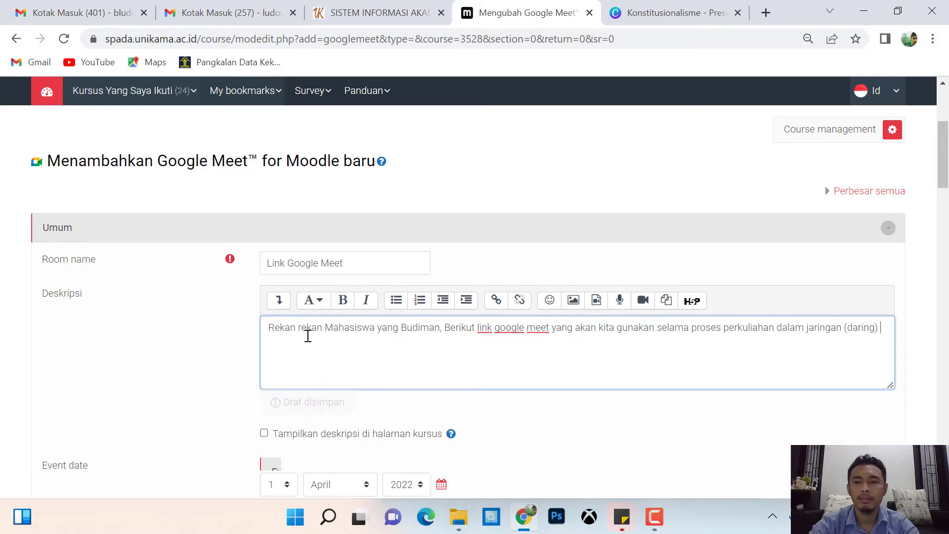
{"action": "type", "text": "untuk Mata kuliah pe"}
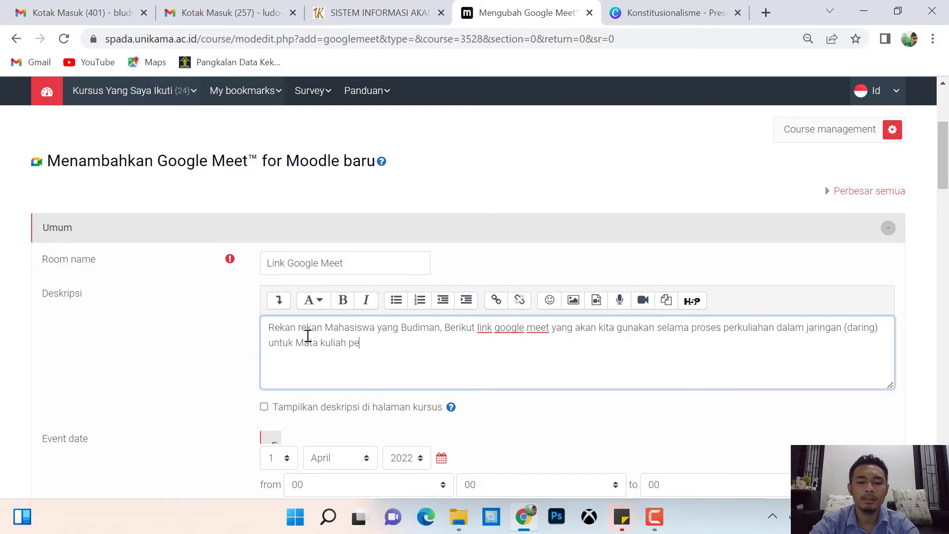
{"action": "type", "text": "ndidikan kewarganegaraan."}
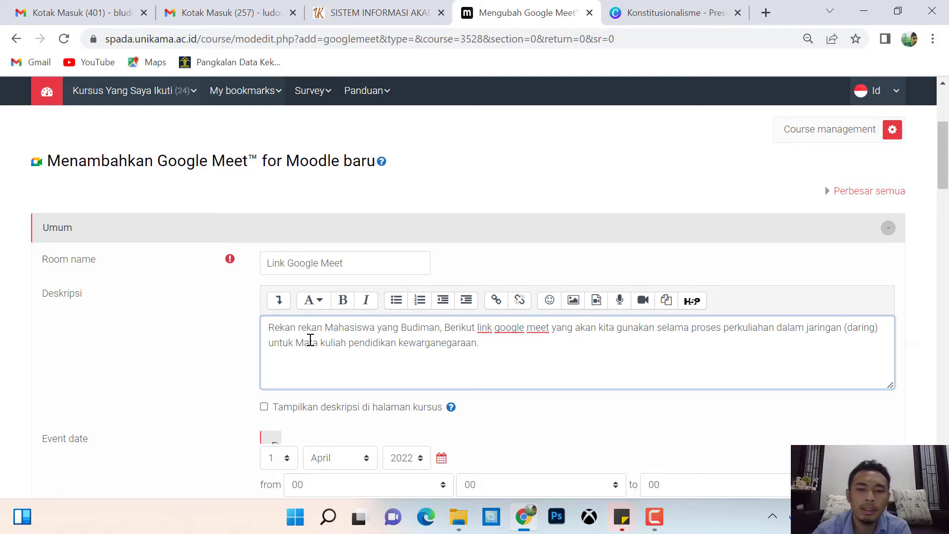
{"action": "left_click", "coordinate": [263, 407]}
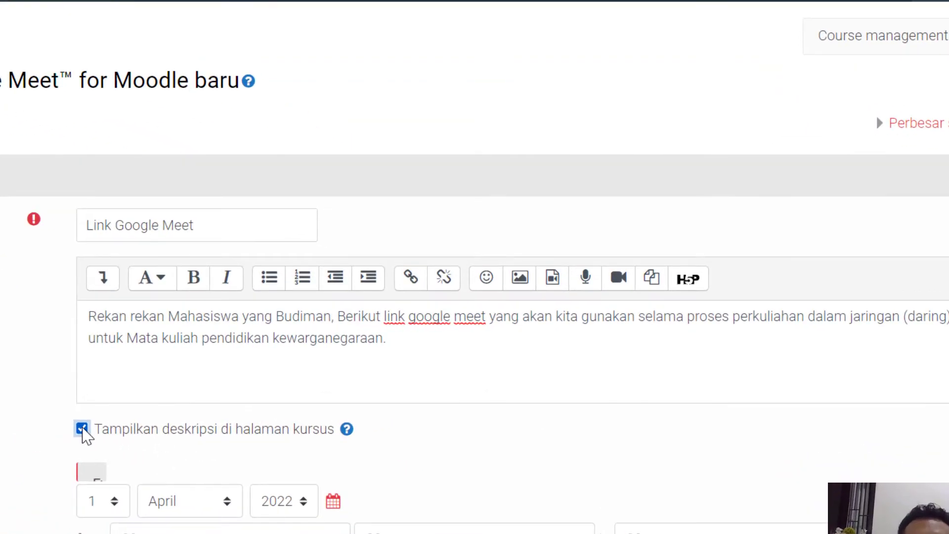
Review the description text and tick 'Tampilkan deskripsi di halaman kursus'.
{"action": "left_click", "coordinate": [417, 361]}
{"action": "key", "text": "ctrl+a"}
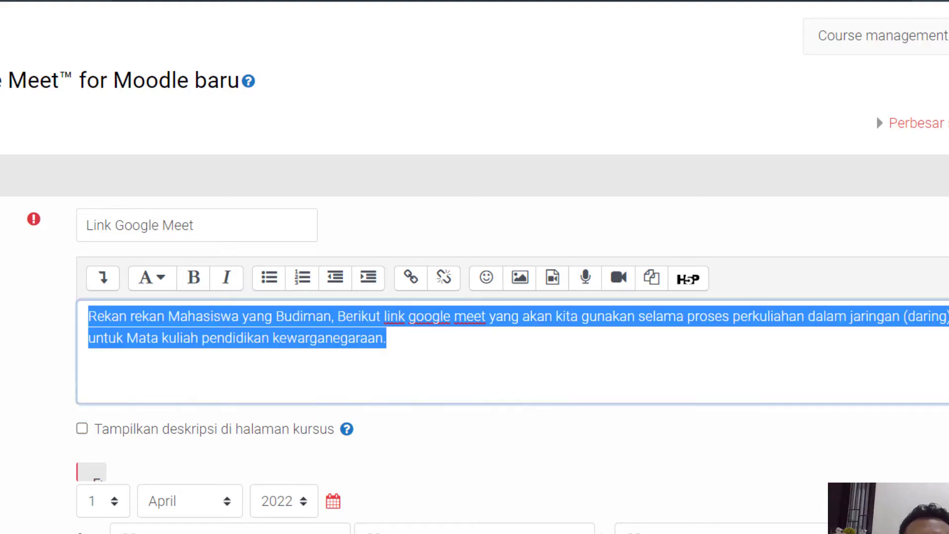
{"action": "left_click", "coordinate": [28, 365]}
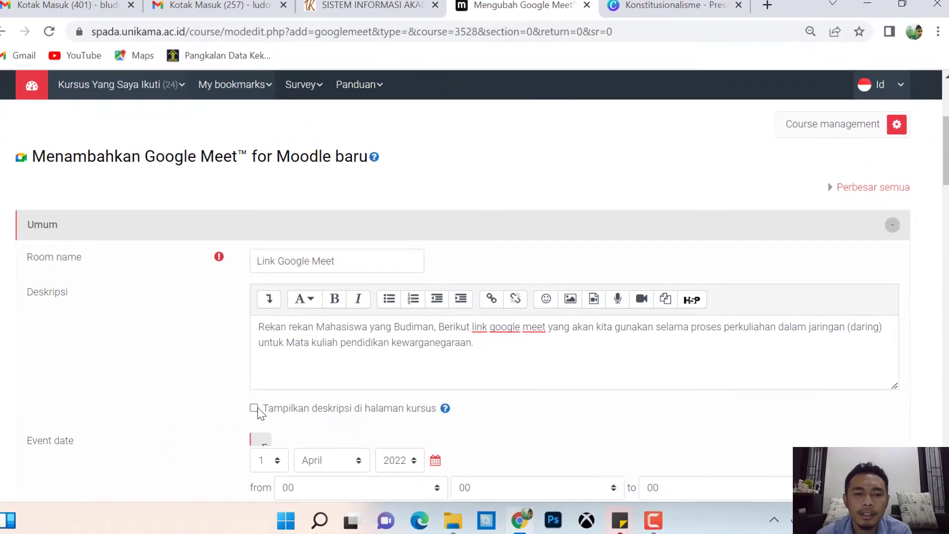
{"action": "left_click", "coordinate": [503, 347]}
{"action": "key", "text": "ctrl+a"}
{"action": "left_click", "coordinate": [179, 365]}
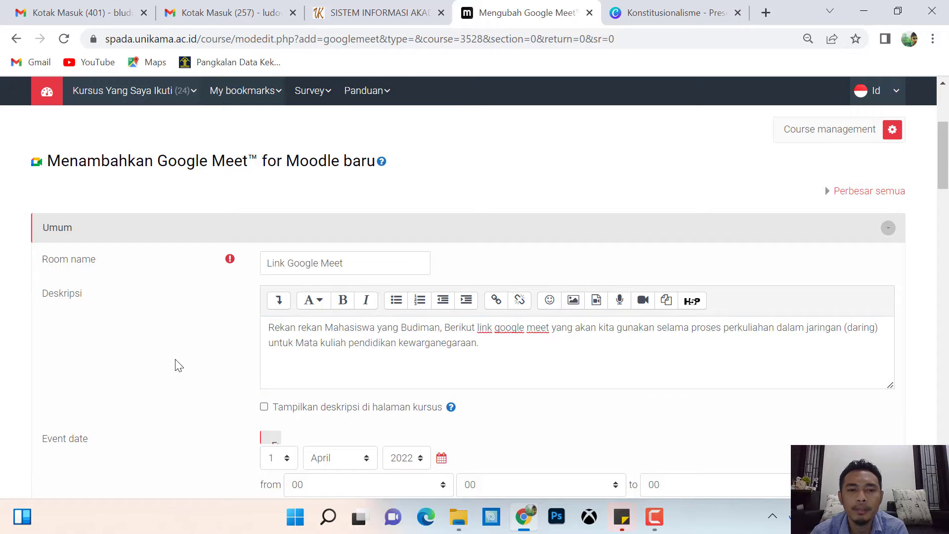
{"action": "left_click", "coordinate": [515, 354]}
{"action": "key", "text": "ctrl+a"}
{"action": "left_click", "coordinate": [216, 349]}
{"action": "left_click", "coordinate": [276, 407]}
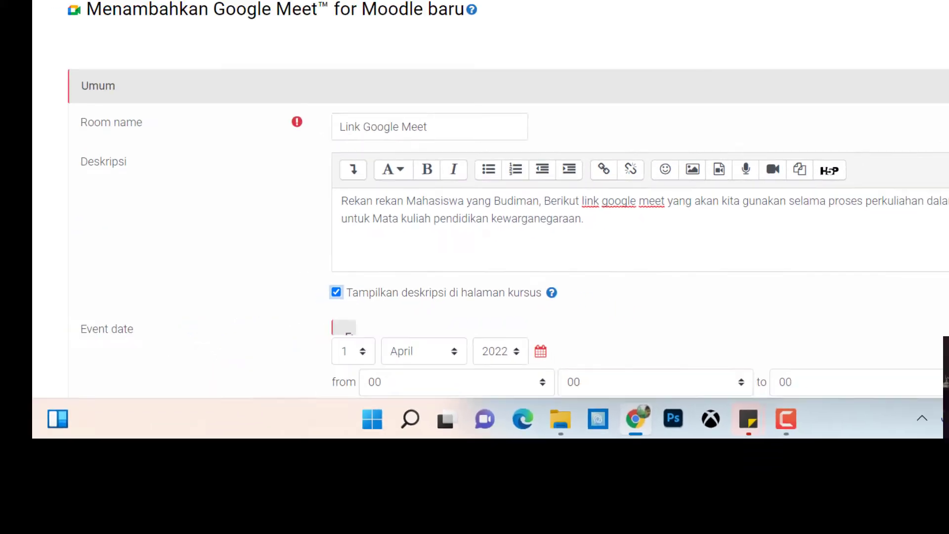
Set the 1 April 2022 event start time to 08:40.
{"action": "scroll", "coordinate": [474, 267], "scroll_direction": "down", "scroll_amount": 4}
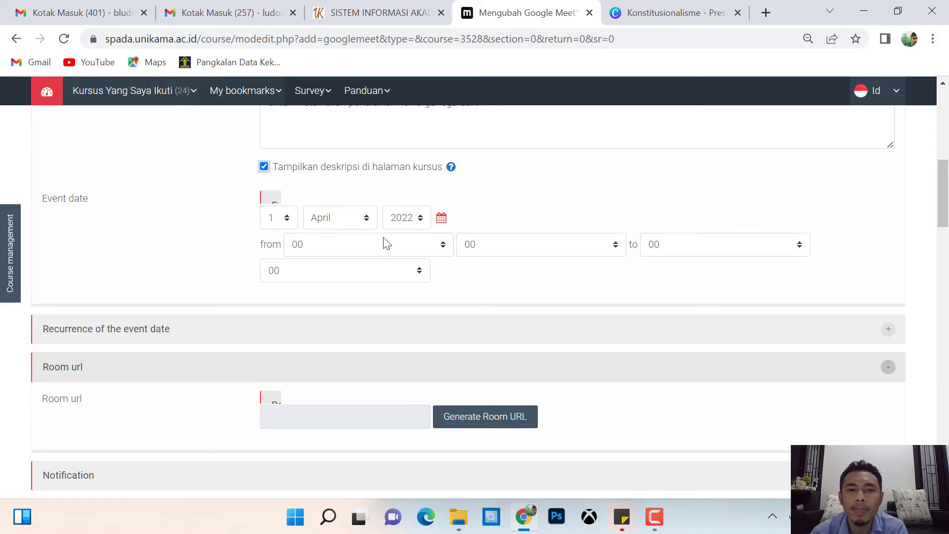
{"action": "left_click", "coordinate": [442, 245]}
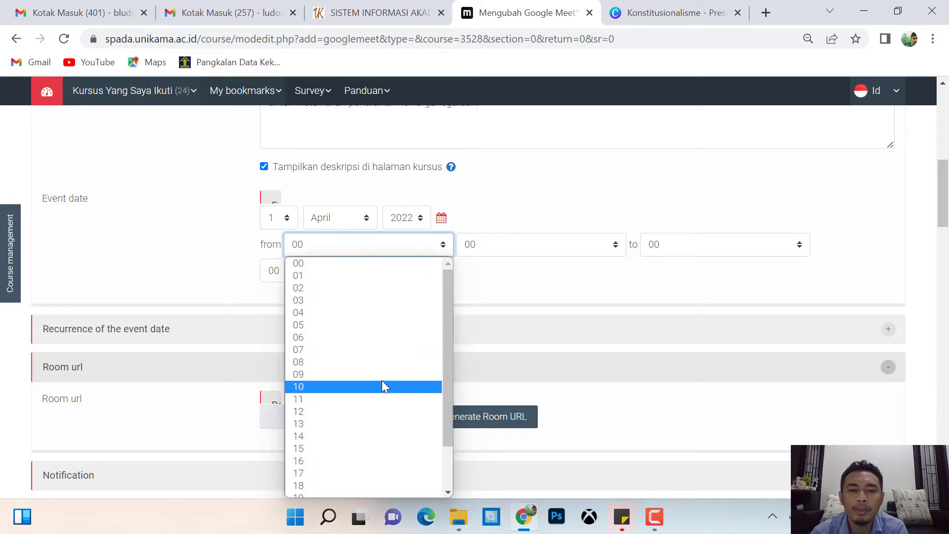
{"action": "left_click", "coordinate": [369, 362]}
{"action": "left_click", "coordinate": [580, 248]}
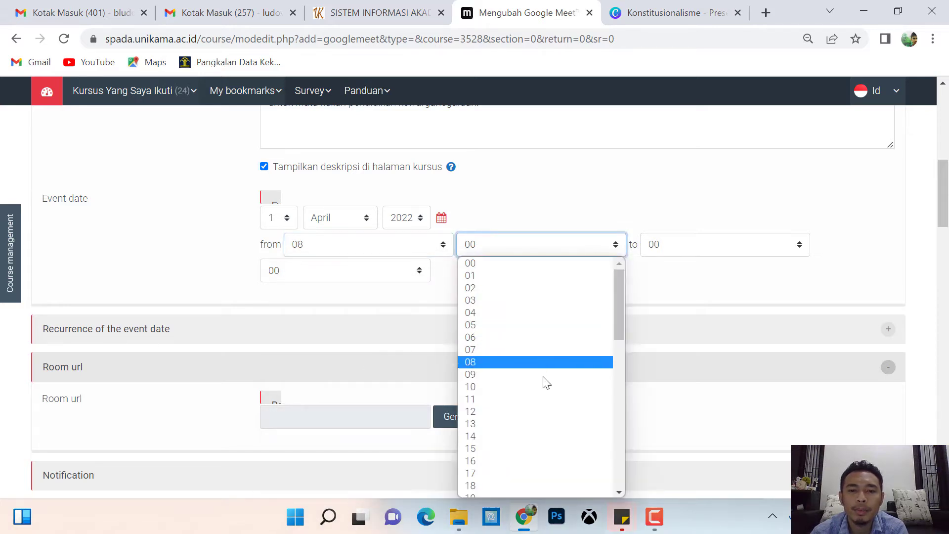
{"action": "left_click", "coordinate": [620, 396]}
{"action": "left_click", "coordinate": [621, 396]}
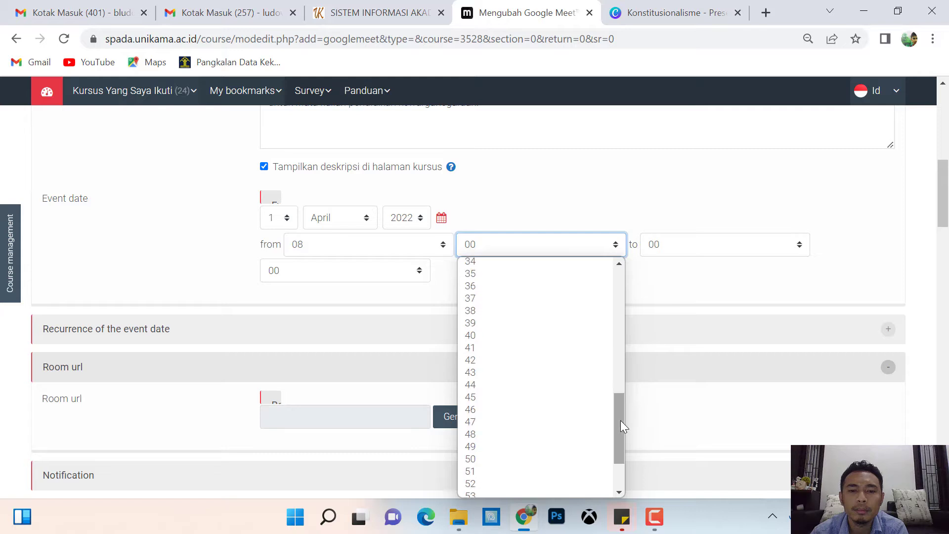
{"action": "left_click", "coordinate": [500, 335]}
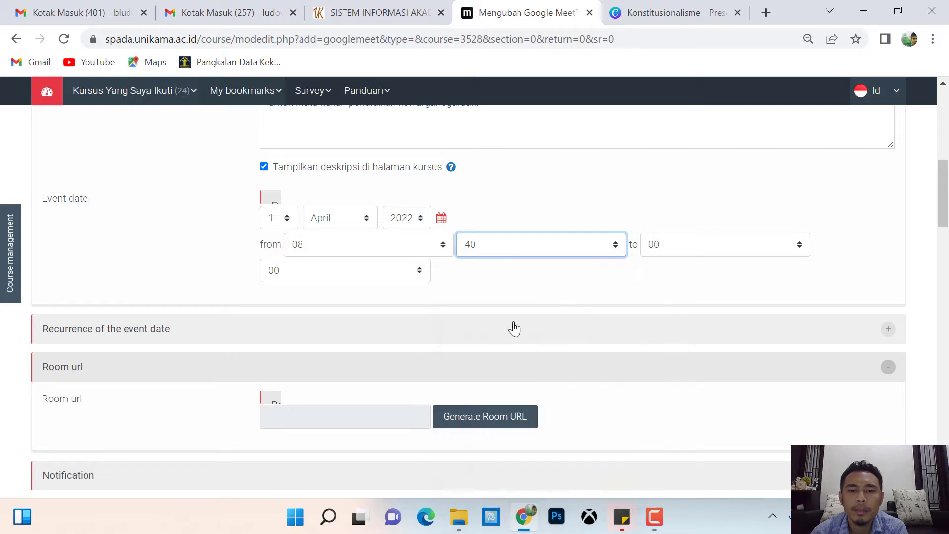
Set the event end time to 10:20.
{"action": "left_click", "coordinate": [727, 245]}
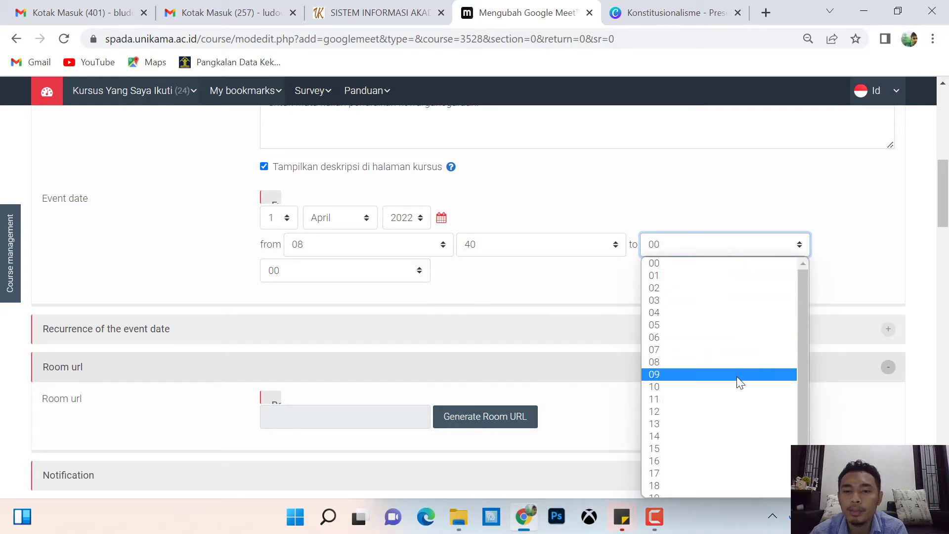
{"action": "left_click", "coordinate": [732, 385]}
{"action": "left_click", "coordinate": [398, 273]}
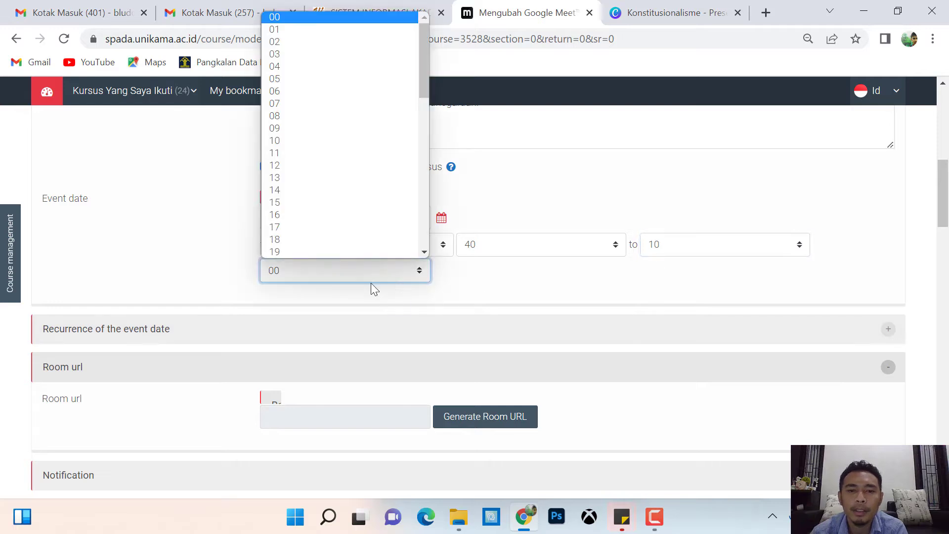
{"action": "left_click", "coordinate": [425, 253]}
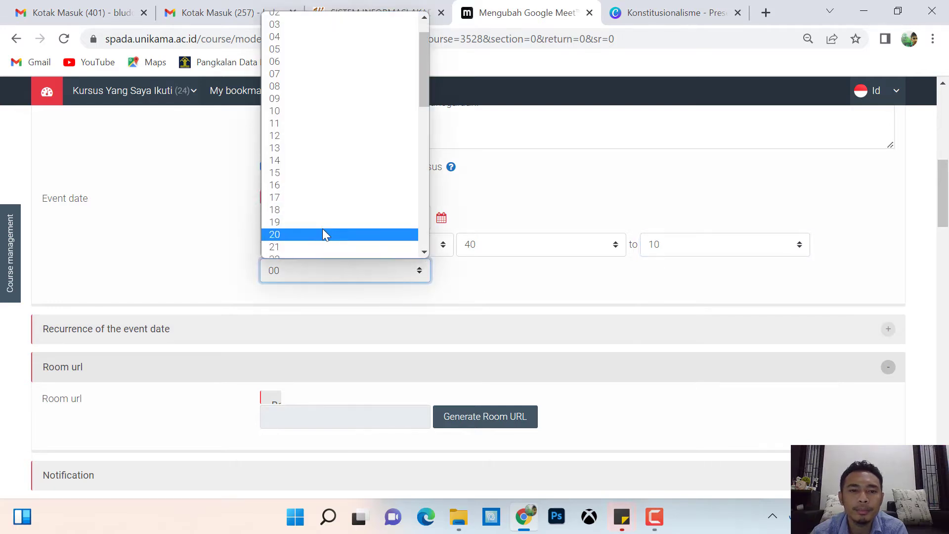
{"action": "left_click", "coordinate": [322, 228]}
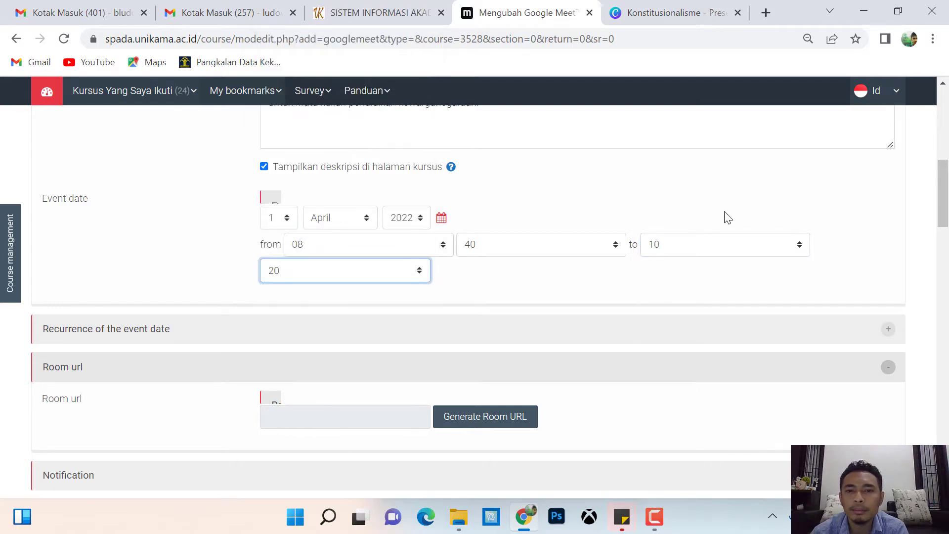
{"action": "left_click", "coordinate": [875, 214]}
{"action": "scroll", "coordinate": [835, 222], "scroll_direction": "down", "scroll_amount": 1}
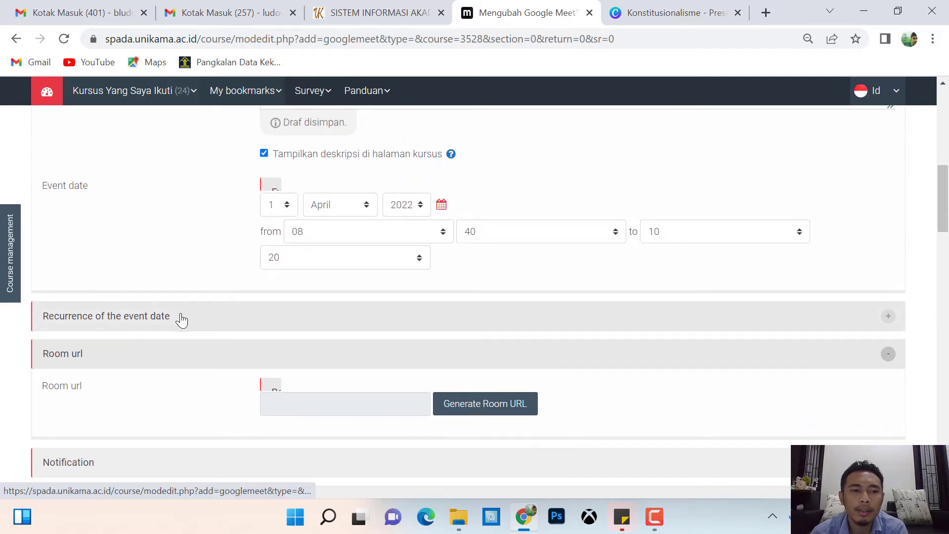
Make the event date repeat every 1 week on Sabtu.
{"action": "left_click", "coordinate": [220, 316]}
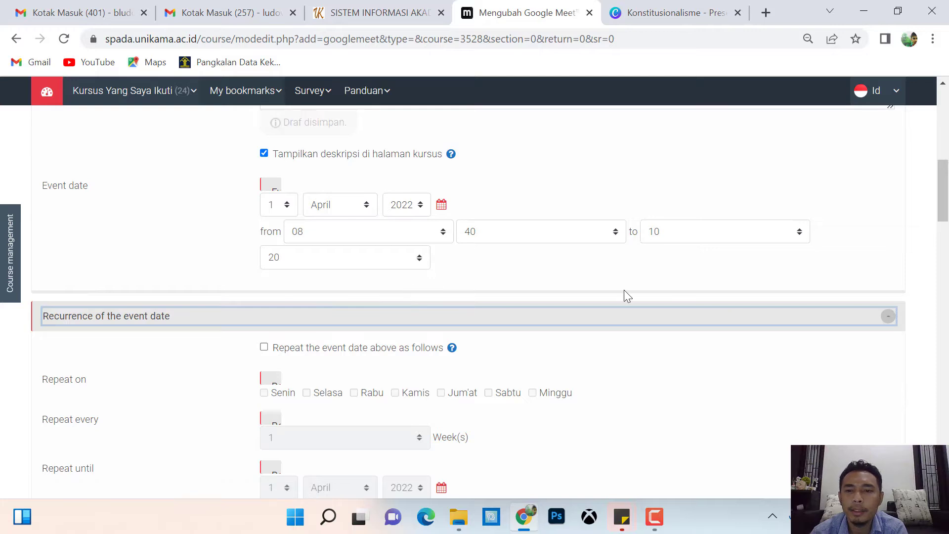
{"action": "scroll", "coordinate": [624, 291], "scroll_direction": "down", "scroll_amount": 3}
{"action": "scroll", "coordinate": [947, 184], "scroll_direction": "up", "scroll_amount": 3}
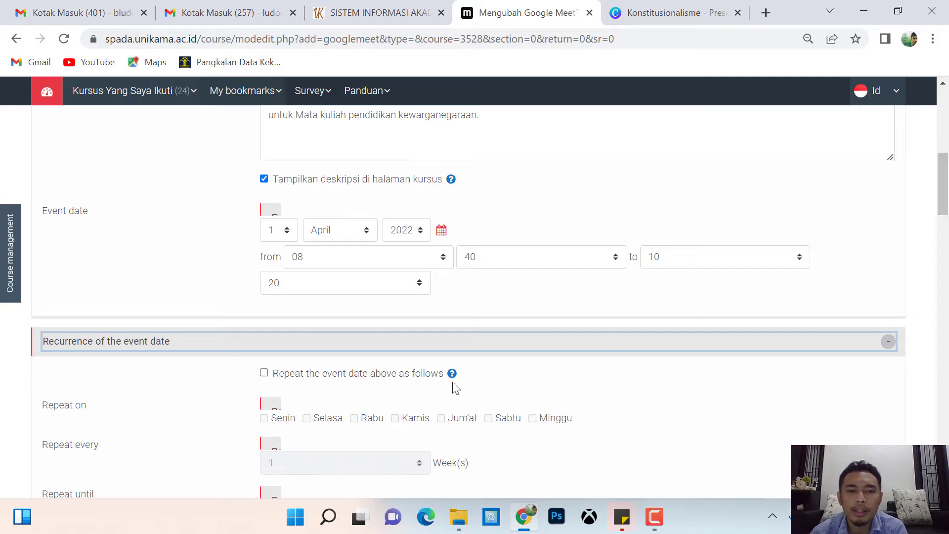
{"action": "left_click", "coordinate": [264, 374]}
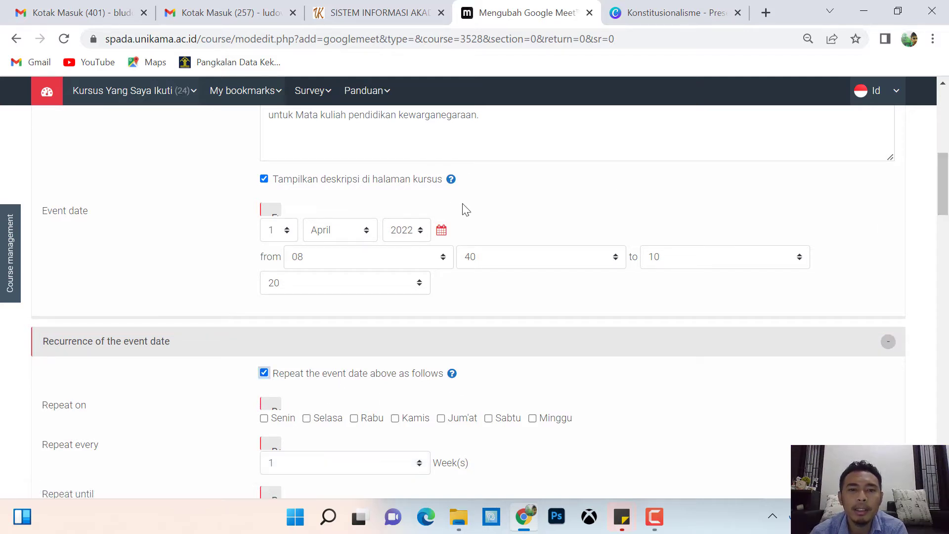
{"action": "mouse_move", "coordinate": [945, 185]}
{"action": "left_mouse_down"}
{"action": "mouse_move", "coordinate": [946, 151]}
{"action": "mouse_move", "coordinate": [946, 198]}
{"action": "left_mouse_up"}
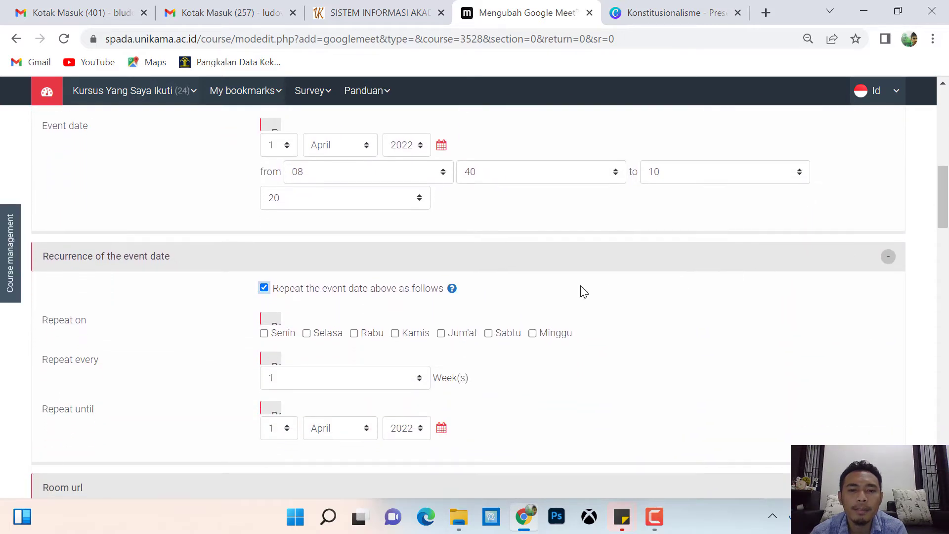
{"action": "left_click", "coordinate": [488, 335]}
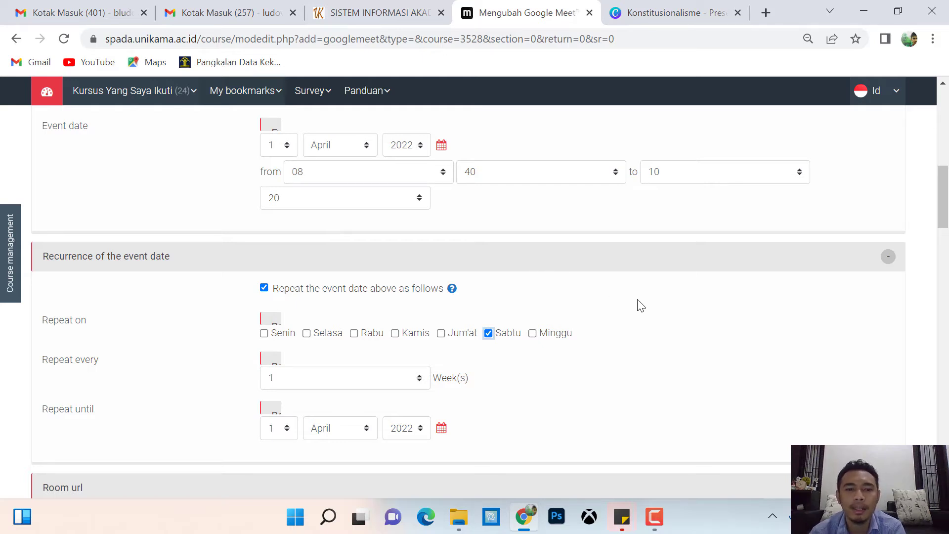
{"action": "mouse_move", "coordinate": [943, 203]}
{"action": "left_mouse_down"}
{"action": "mouse_move", "coordinate": [943, 213]}
{"action": "mouse_move", "coordinate": [943, 202]}
{"action": "left_mouse_up"}
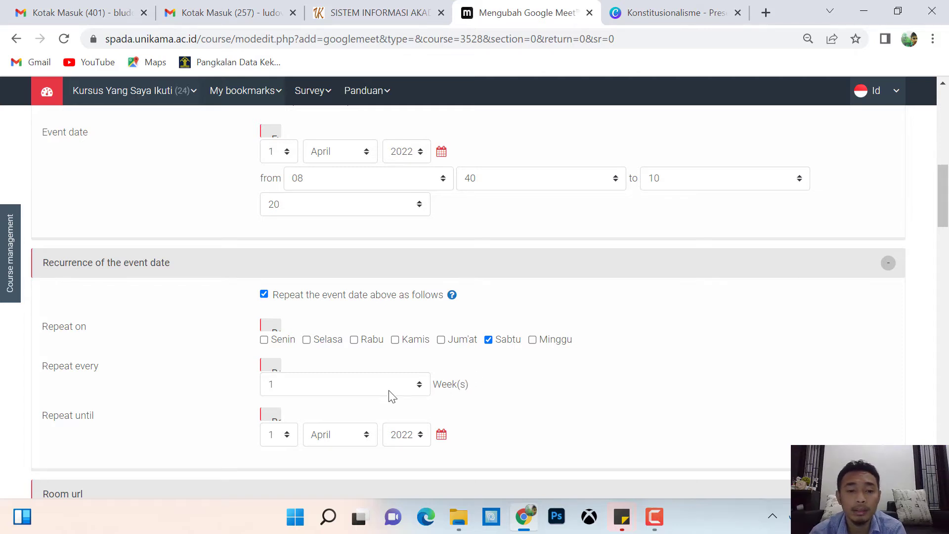
{"action": "left_click", "coordinate": [367, 384]}
{"action": "left_click", "coordinate": [367, 384]}
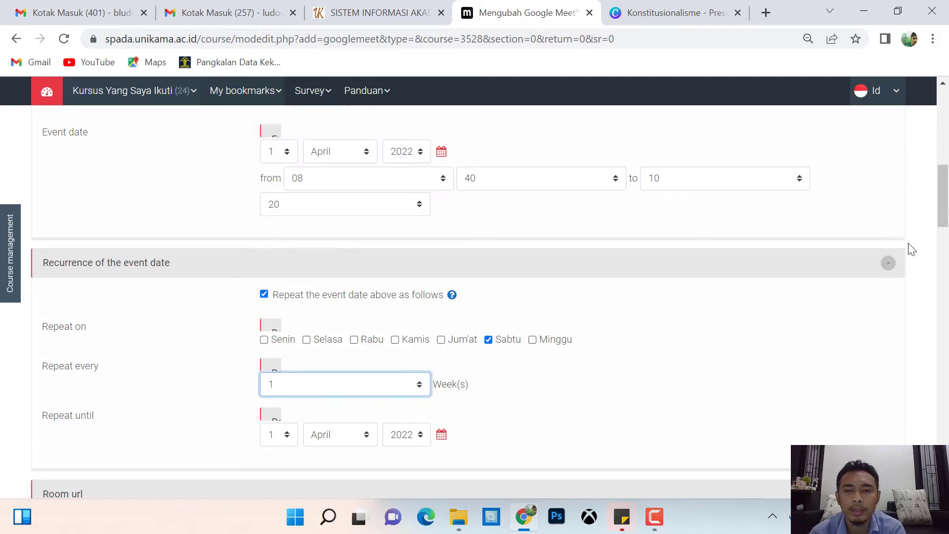
Set the Repeat until date to 26 June 2022 via the calendar.
{"action": "left_click_drag", "start_coordinate": [943, 213], "coordinate": [943, 229]}
{"action": "left_click_drag", "start_coordinate": [49, 267], "coordinate": [24, 302]}
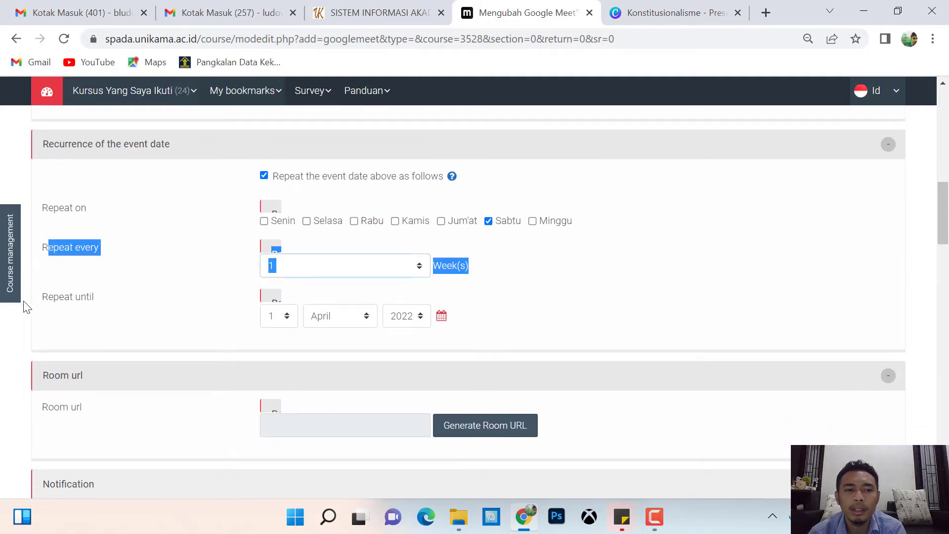
{"action": "left_click", "coordinate": [116, 314]}
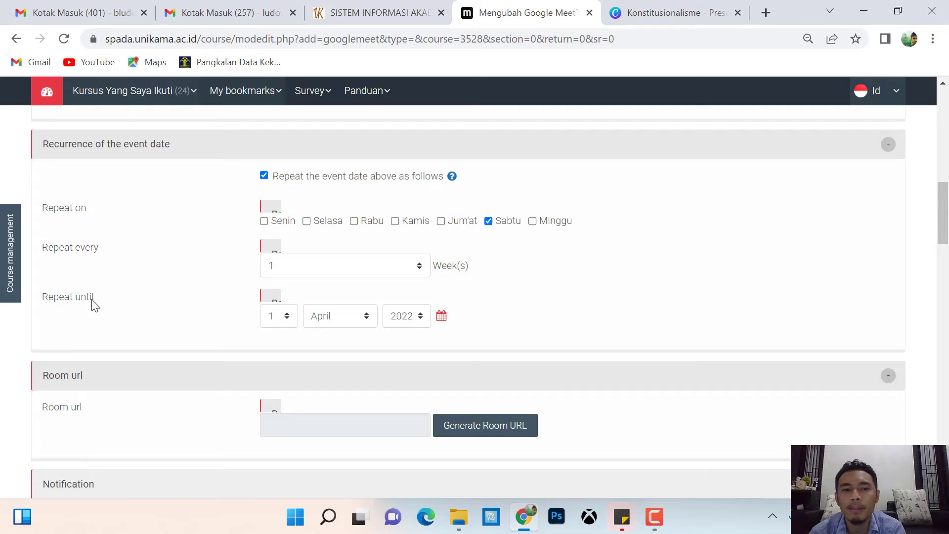
{"action": "left_click", "coordinate": [441, 321]}
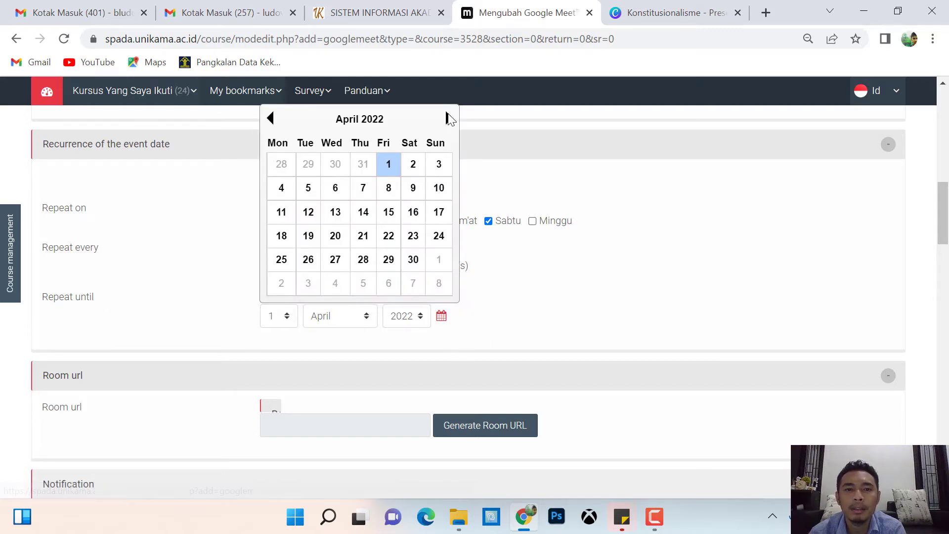
{"action": "left_click", "coordinate": [449, 118]}
{"action": "left_click", "coordinate": [450, 118]}
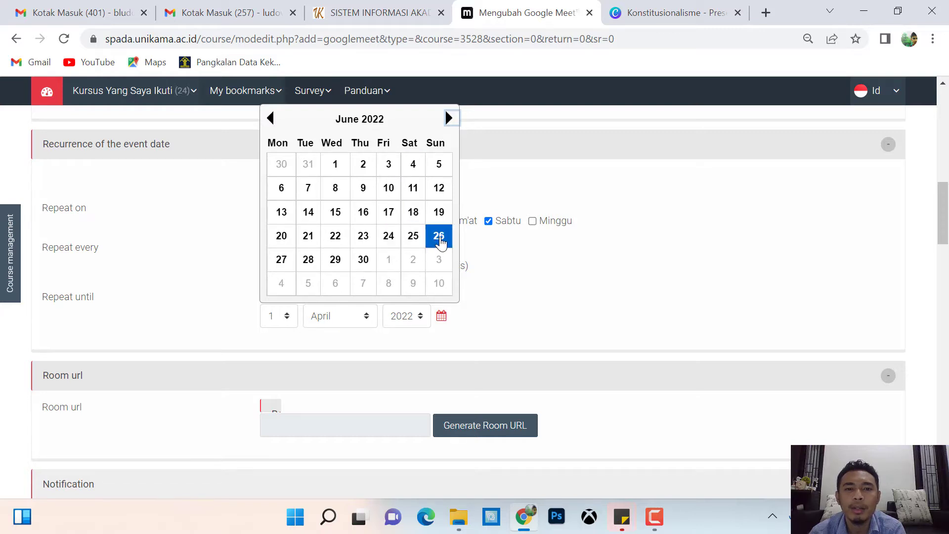
{"action": "left_click", "coordinate": [440, 239]}
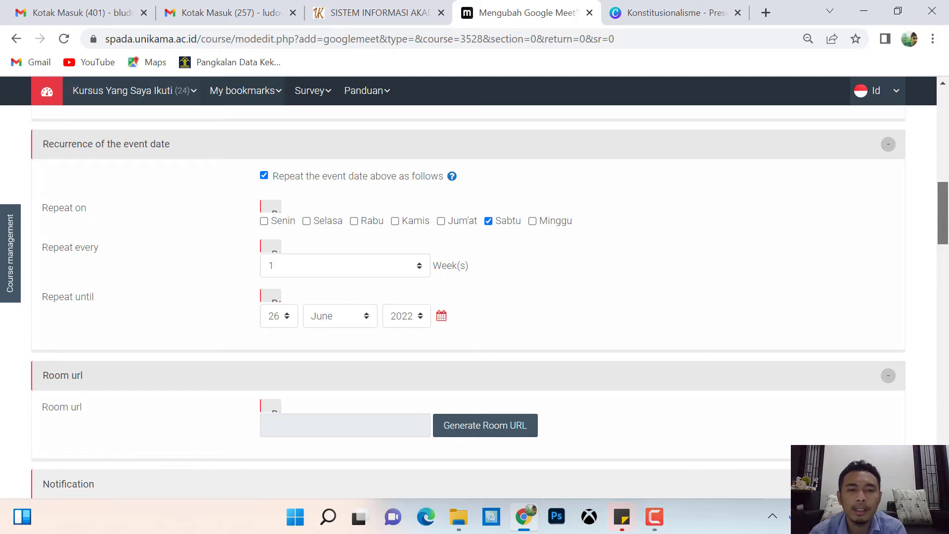
{"action": "left_click_drag", "start_coordinate": [942, 213], "coordinate": [943, 217]}
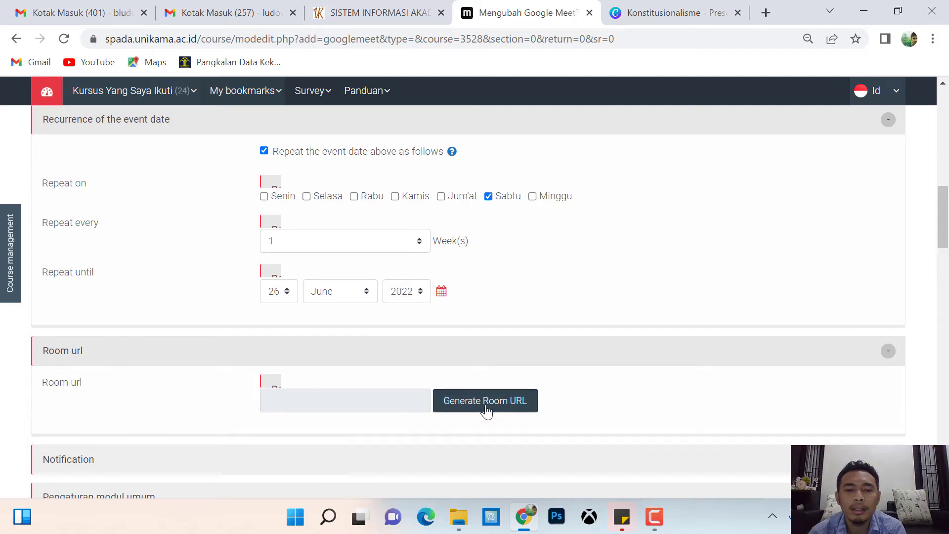
Start an instant Google Meet meeting in a new tab and copy its link.
{"action": "left_click", "coordinate": [765, 12]}
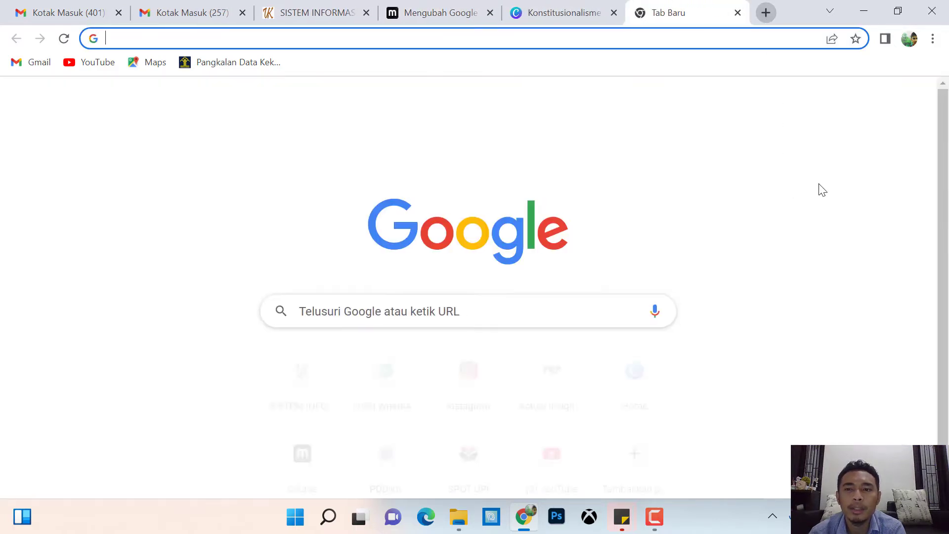
{"action": "left_click", "coordinate": [874, 99]}
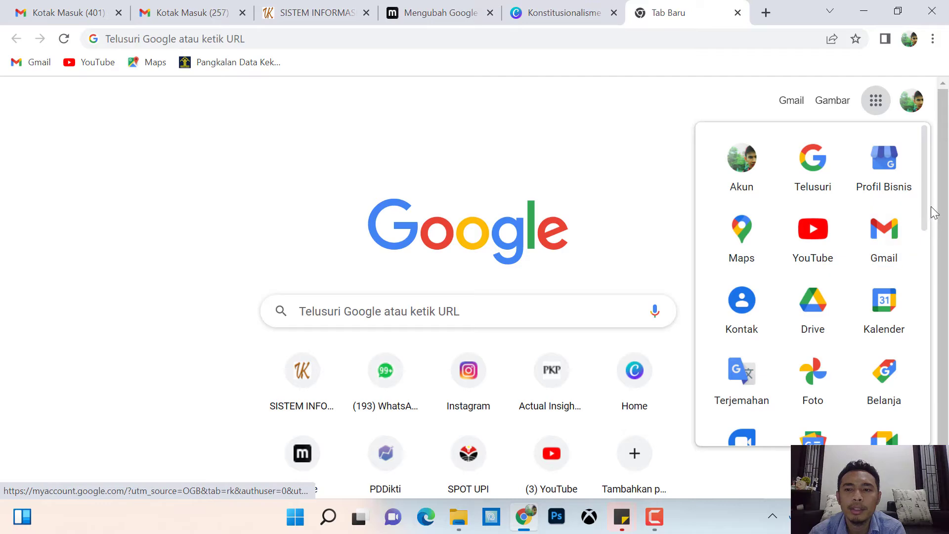
{"action": "scroll", "coordinate": [926, 233], "scroll_direction": "down", "scroll_amount": 3}
{"action": "left_click", "coordinate": [889, 307]}
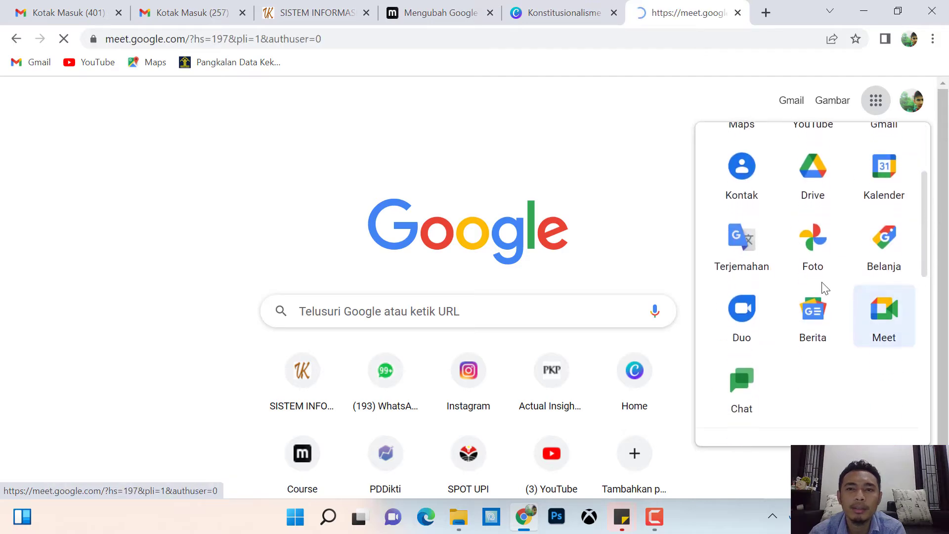
{"action": "left_click", "coordinate": [67, 408]}
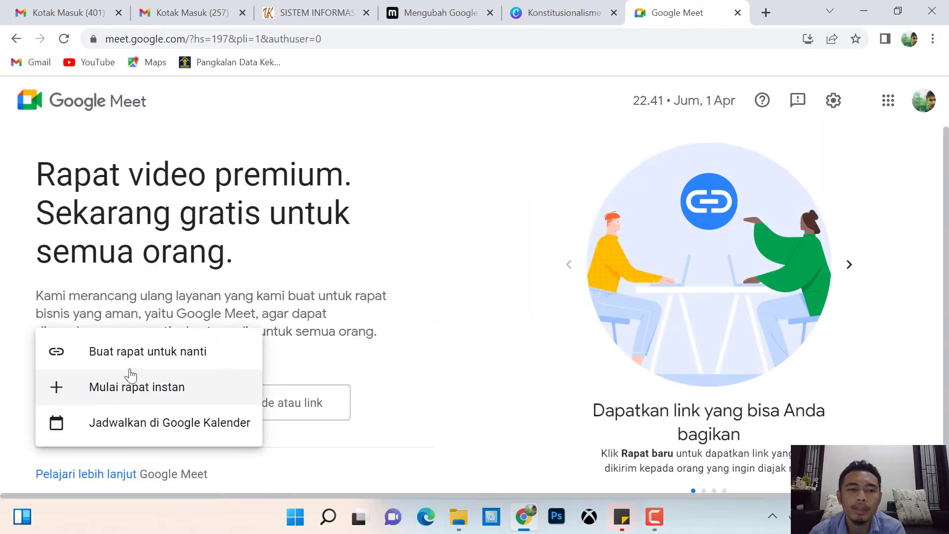
{"action": "left_click", "coordinate": [169, 387]}
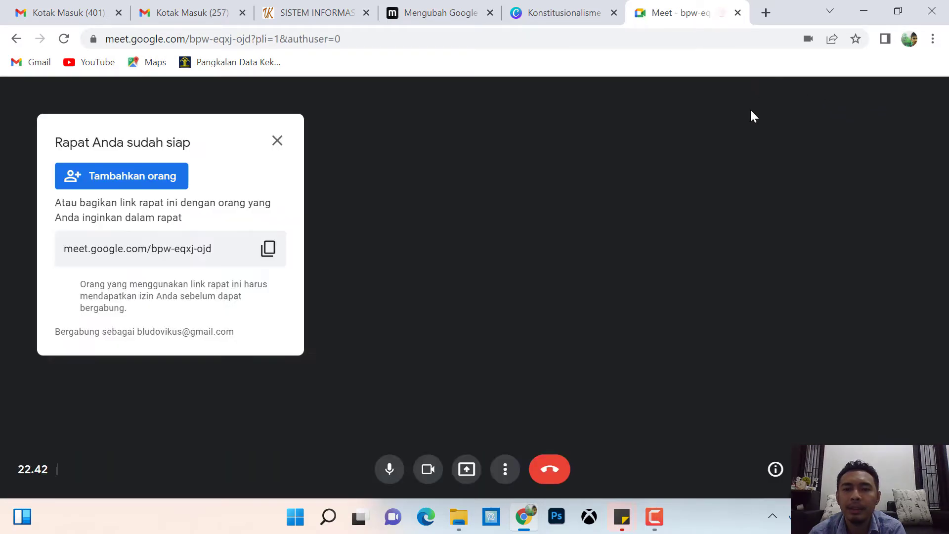
{"action": "left_click", "coordinate": [268, 249]}
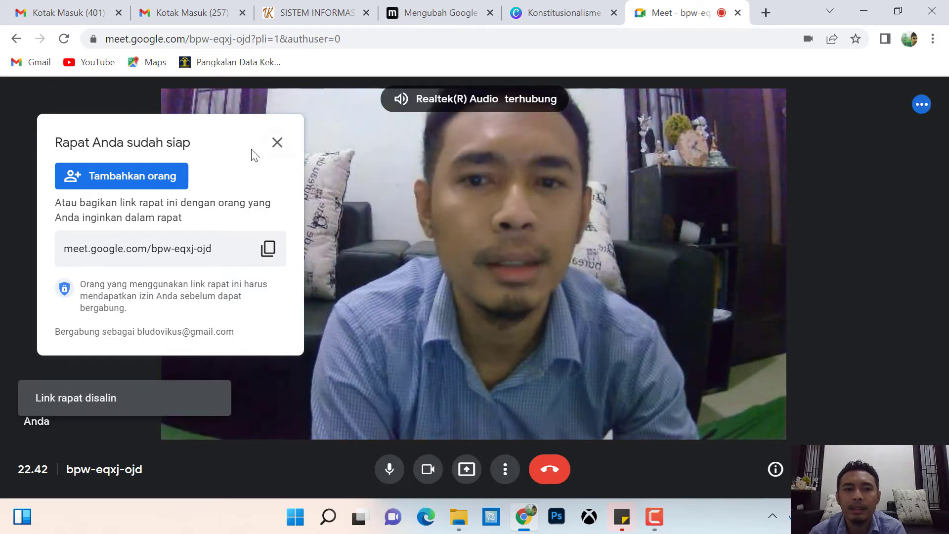
End the test call for everyone and close the Meet tab.
{"action": "left_click", "coordinate": [550, 474]}
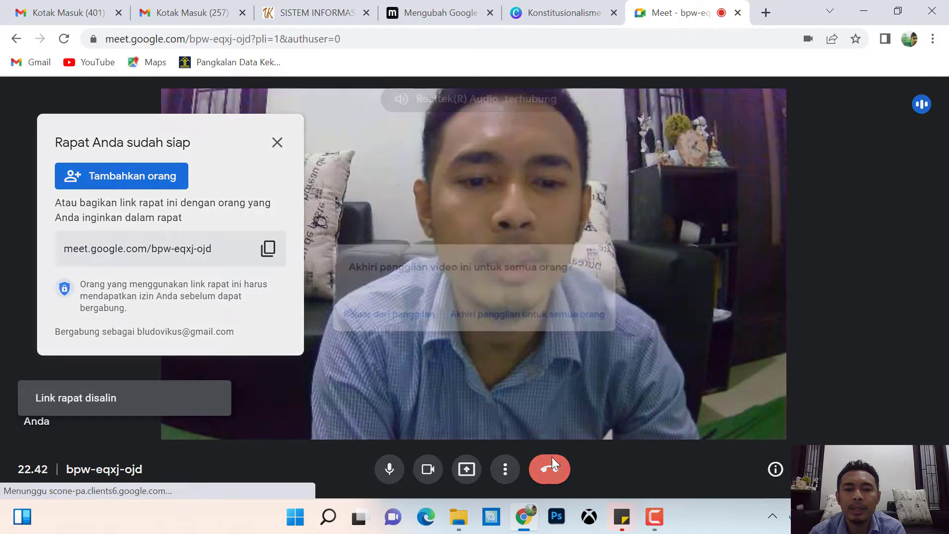
{"action": "left_click", "coordinate": [519, 320]}
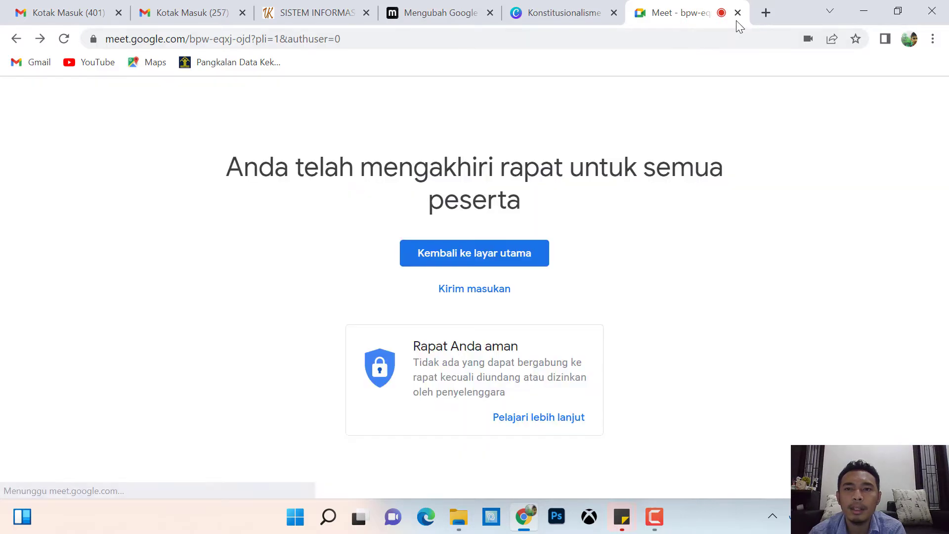
{"action": "left_click", "coordinate": [737, 12]}
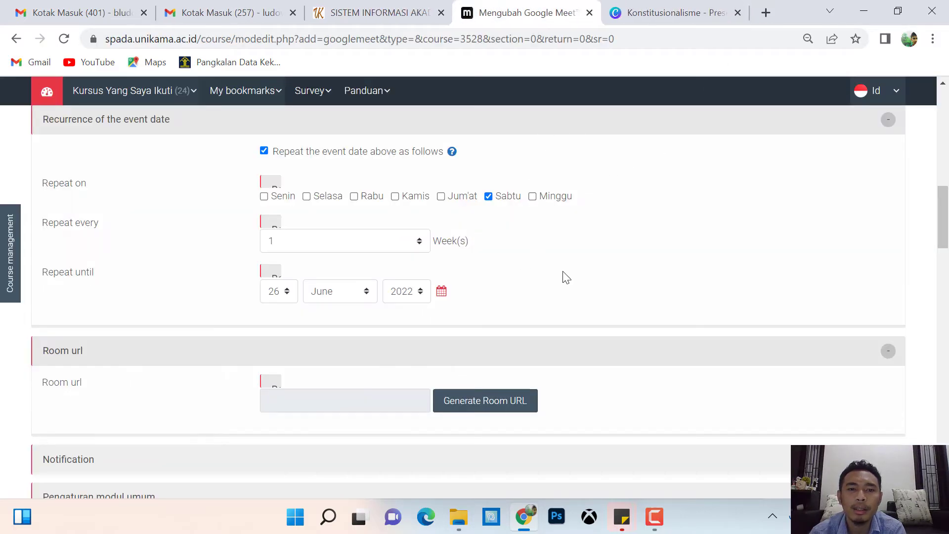
Generate the Room url using the unikama.ac.id Google account.
{"action": "left_click_drag", "start_coordinate": [945, 230], "coordinate": [944, 245]}
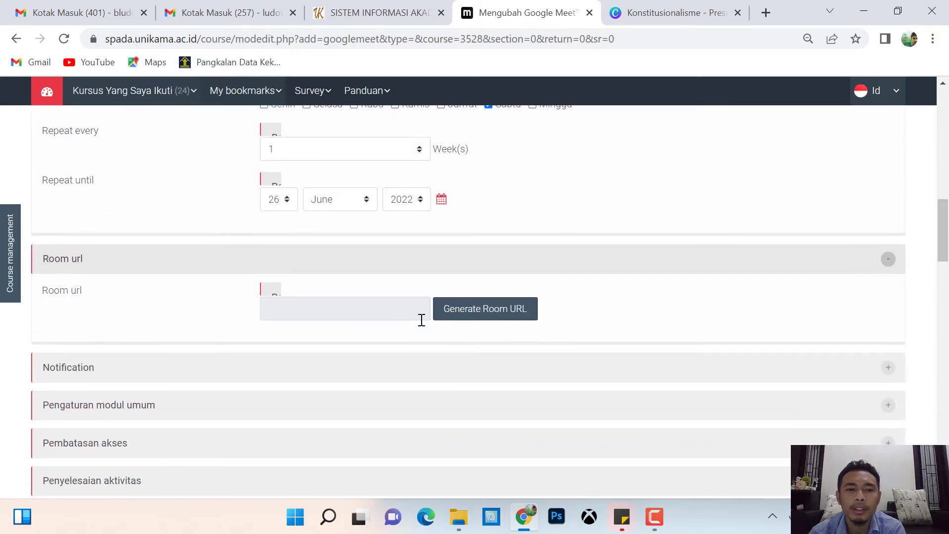
{"action": "left_click", "coordinate": [522, 312]}
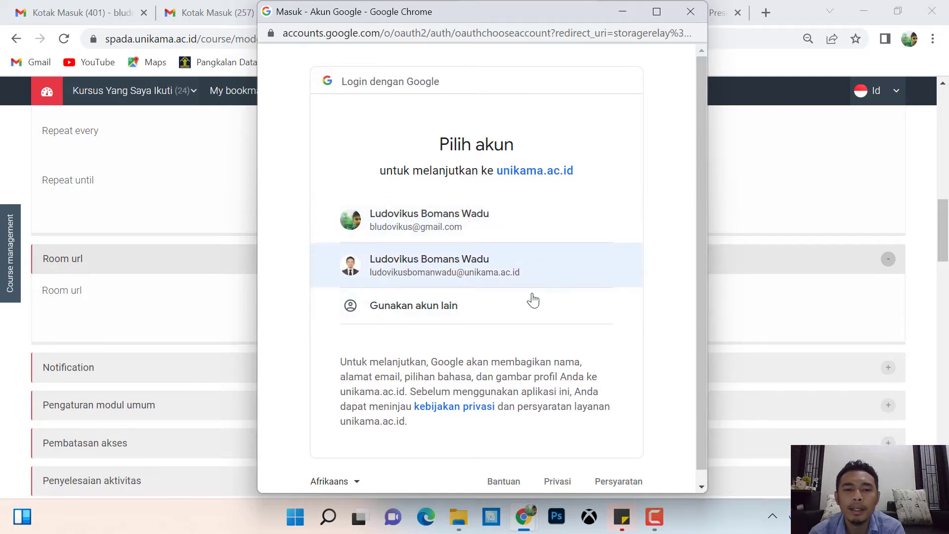
{"action": "left_click", "coordinate": [433, 274]}
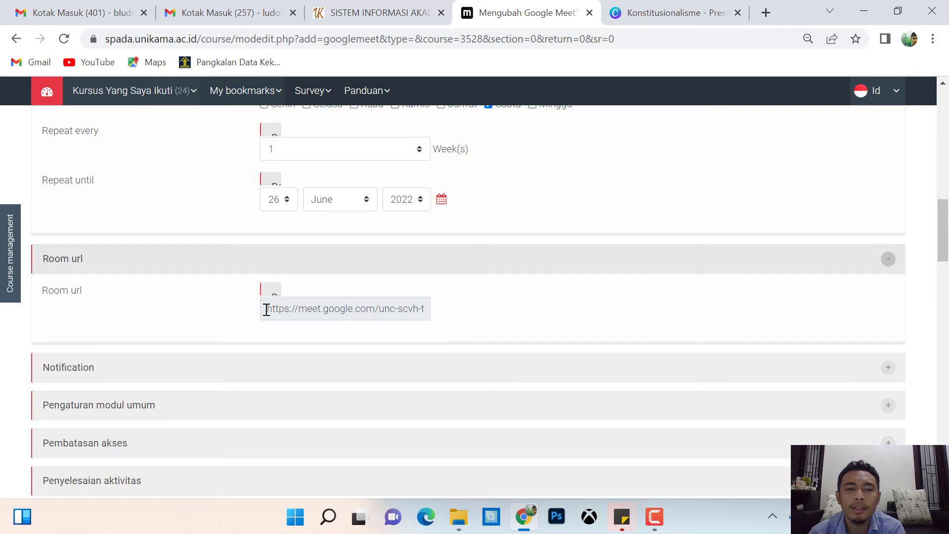
{"action": "left_click_drag", "start_coordinate": [266, 310], "coordinate": [577, 318]}
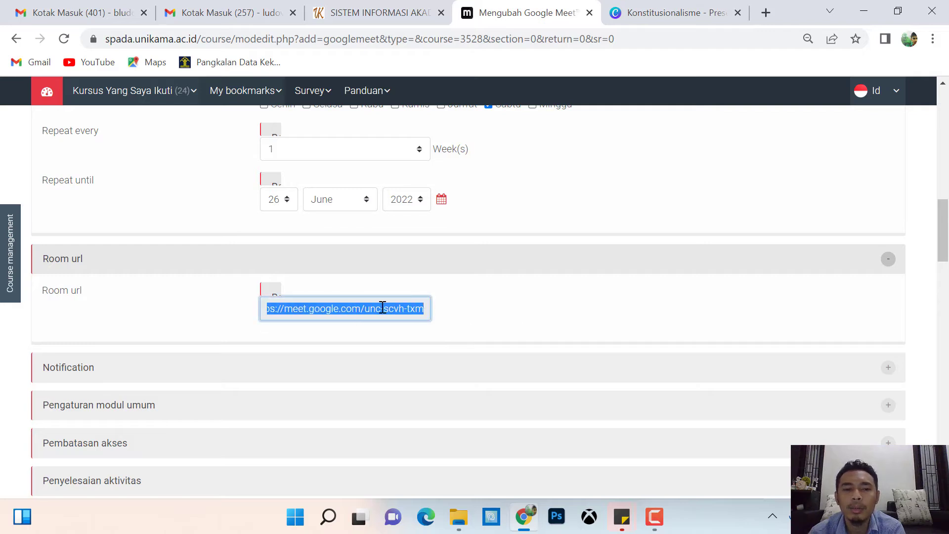
{"action": "left_click", "coordinate": [528, 302]}
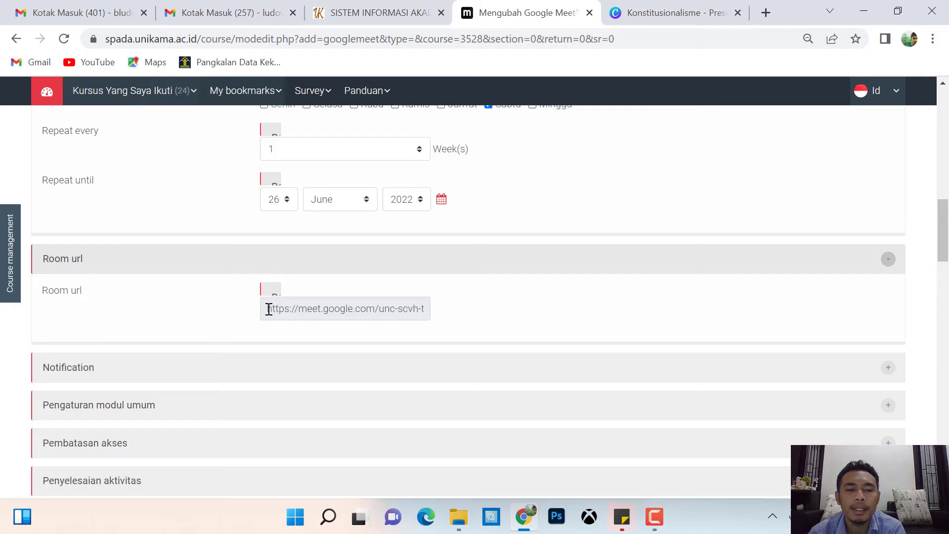
{"action": "left_click_drag", "start_coordinate": [268, 309], "coordinate": [586, 314]}
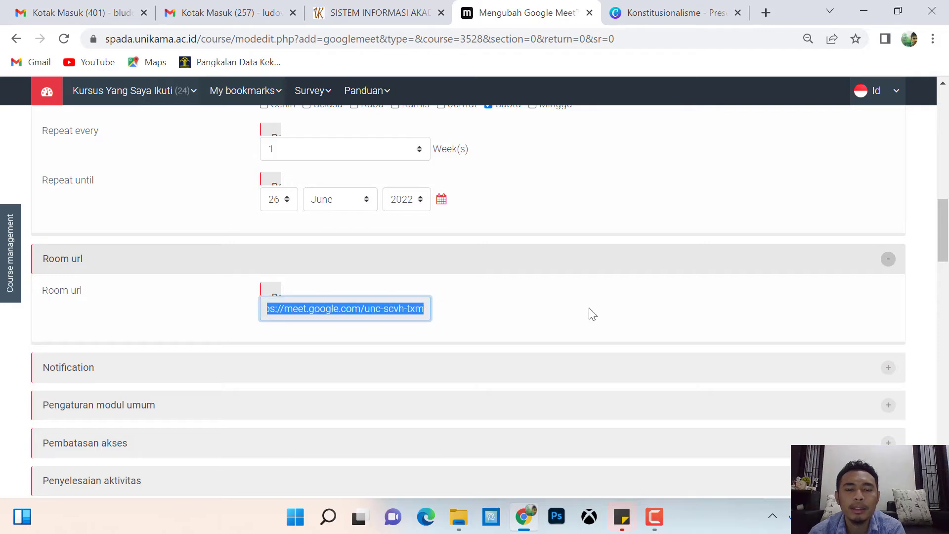
{"action": "left_click", "coordinate": [593, 315]}
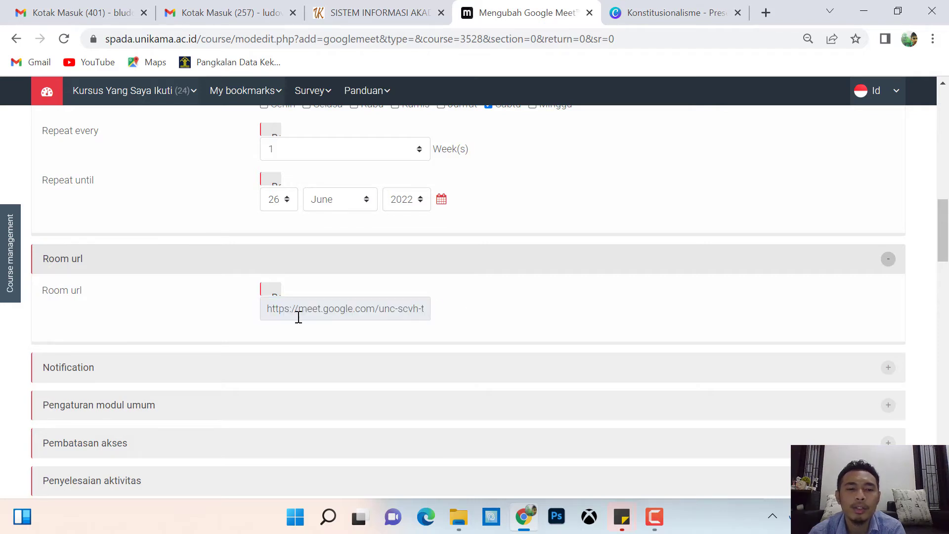
{"action": "left_click_drag", "start_coordinate": [268, 309], "coordinate": [551, 319]}
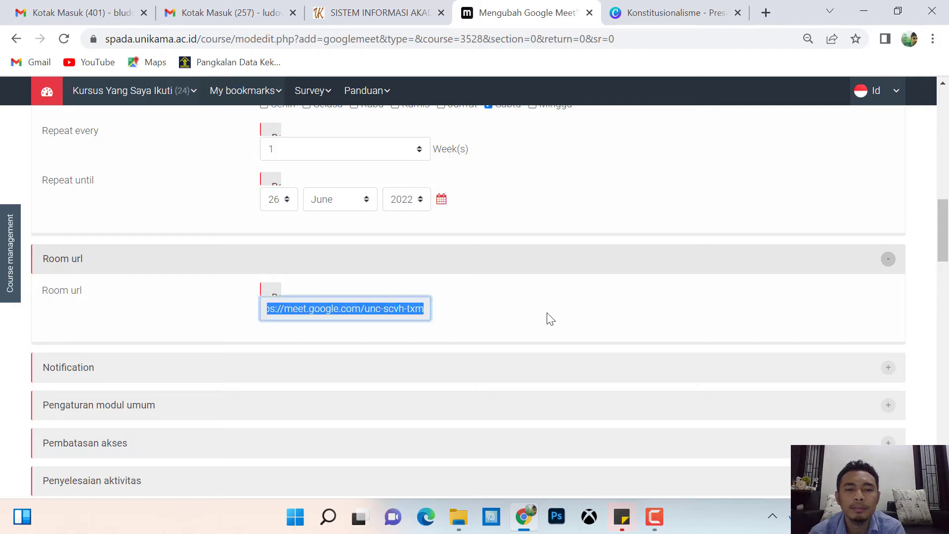
{"action": "left_click", "coordinate": [512, 304]}
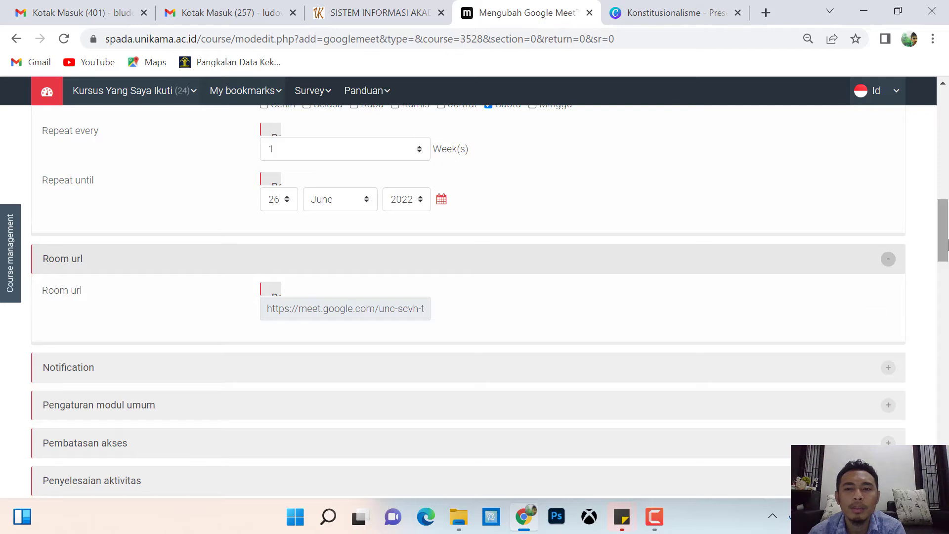
{"action": "scroll", "coordinate": [468, 297], "scroll_direction": "down", "scroll_amount": 2}
{"action": "scroll", "coordinate": [493, 261], "scroll_direction": "up", "scroll_amount": 2}
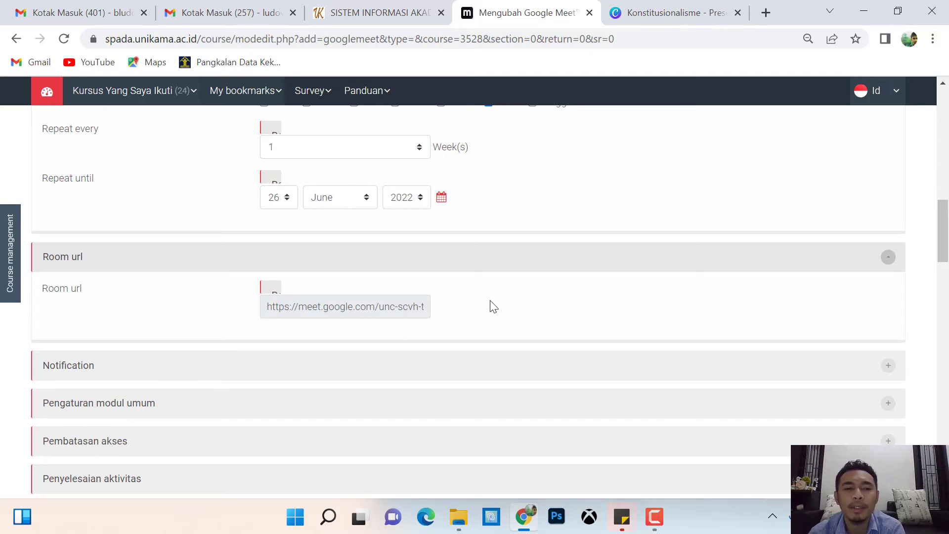
{"action": "scroll", "coordinate": [481, 314], "scroll_direction": "down", "scroll_amount": 1}
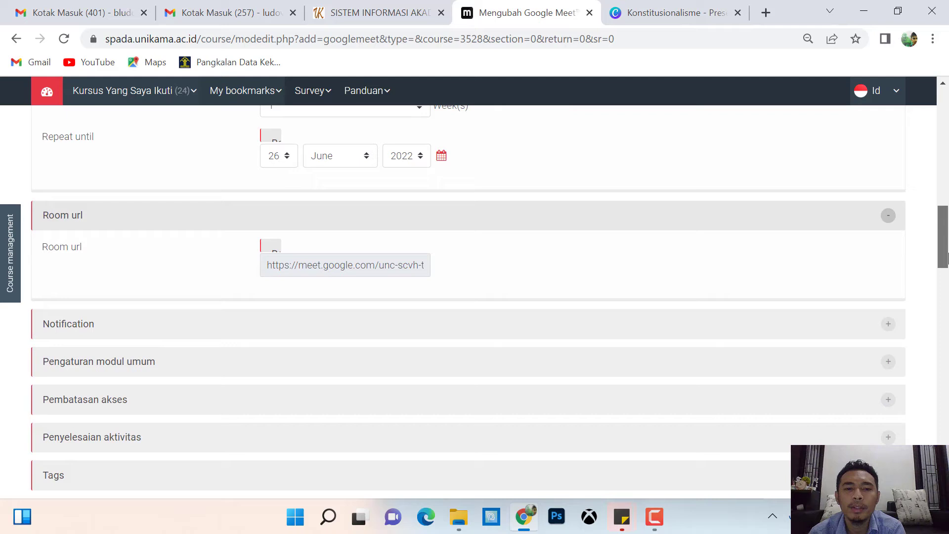
Set the student notification to 10 minutes before the meeting.
{"action": "left_click", "coordinate": [623, 327]}
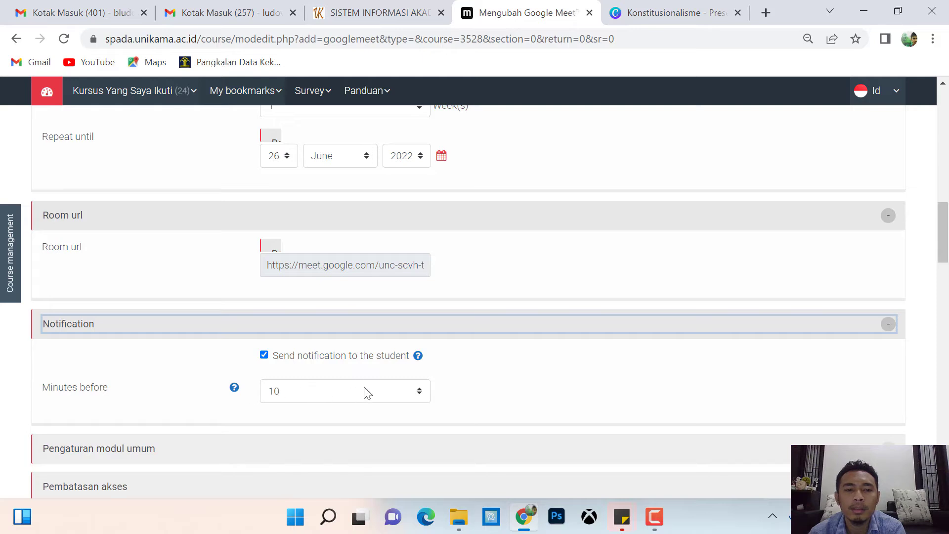
{"action": "left_click", "coordinate": [405, 390]}
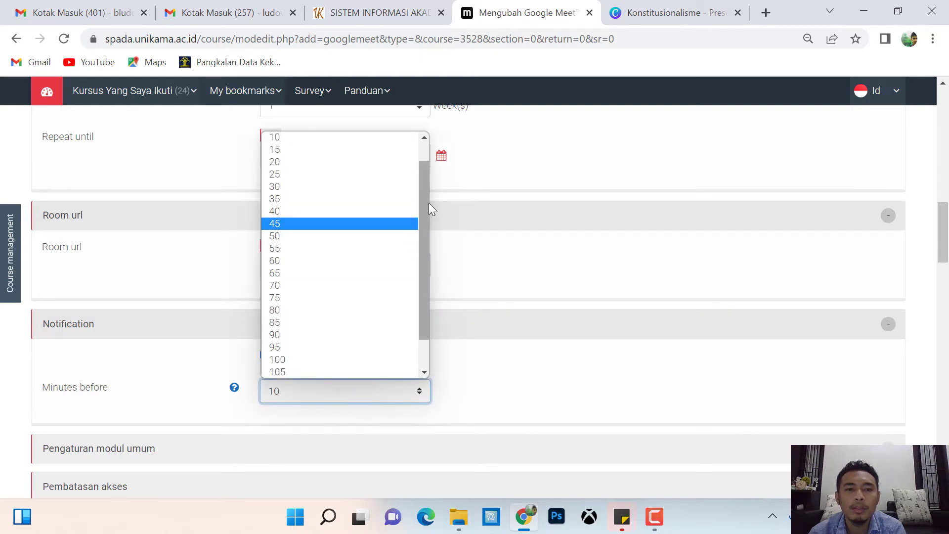
{"action": "left_click", "coordinate": [540, 274]}
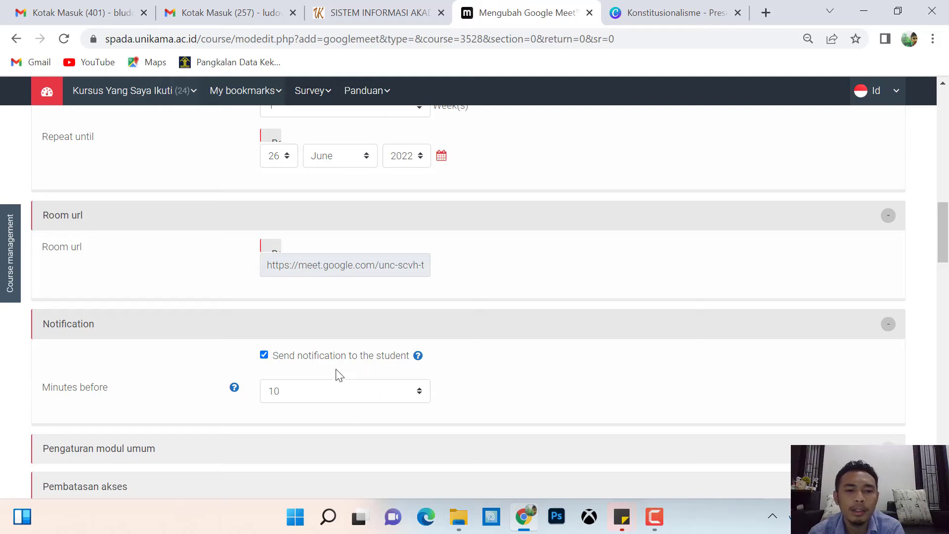
{"action": "left_click", "coordinate": [291, 361]}
{"action": "left_click", "coordinate": [569, 362]}
Save the activity with 'Simpan dan kembali ke kursus'.
{"action": "left_click_drag", "start_coordinate": [948, 215], "coordinate": [948, 242]}
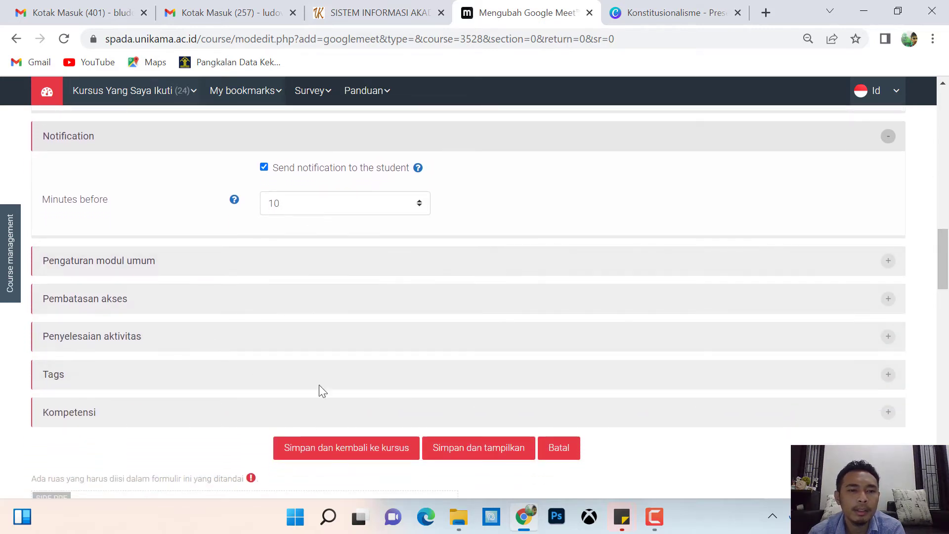
{"action": "mouse_move", "coordinate": [947, 237]}
{"action": "left_mouse_down"}
{"action": "mouse_move", "coordinate": [947, 179]}
{"action": "mouse_move", "coordinate": [947, 256]}
{"action": "left_mouse_up"}
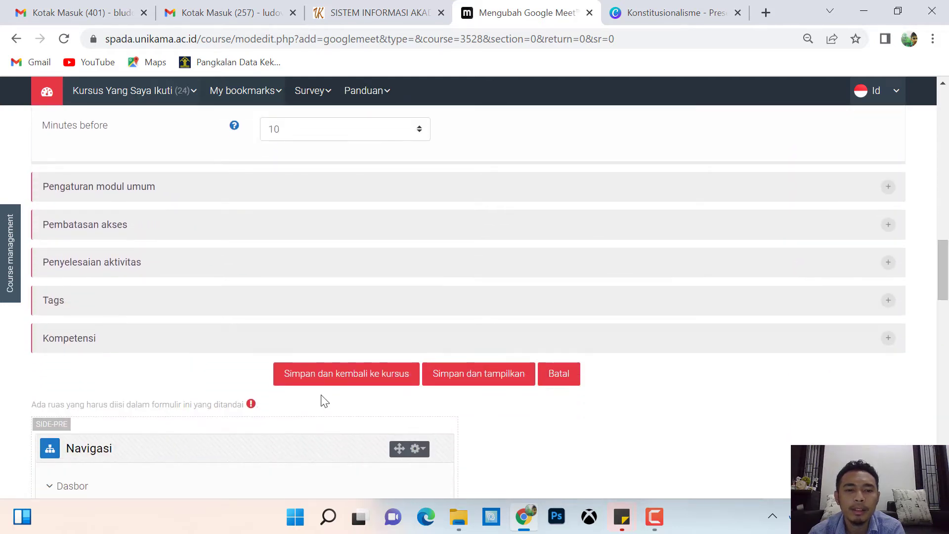
{"action": "left_click", "coordinate": [345, 383]}
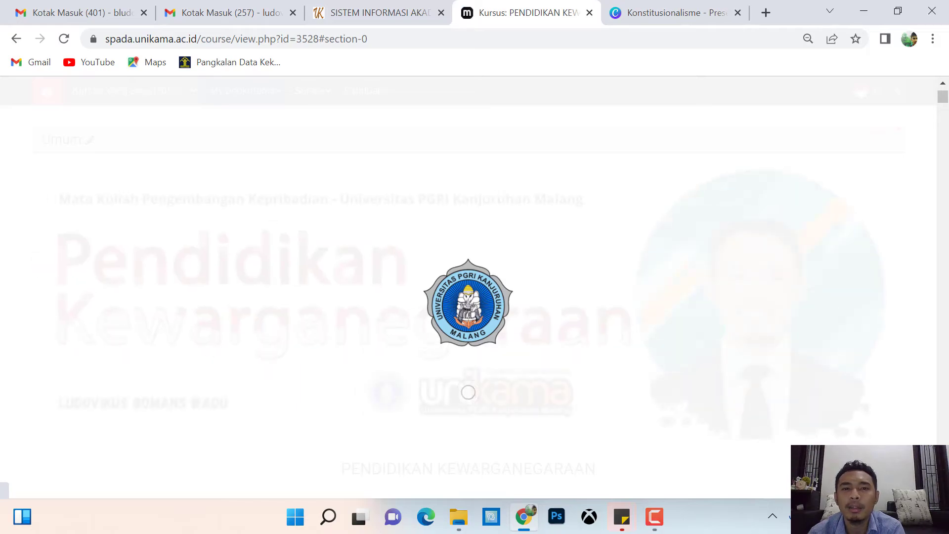
Scroll the PENDIDIKAN KEWARGANEGARAAN course page to locate the Link Google Meet activity.
{"action": "scroll", "coordinate": [941, 289], "scroll_direction": "down", "scroll_amount": 20}
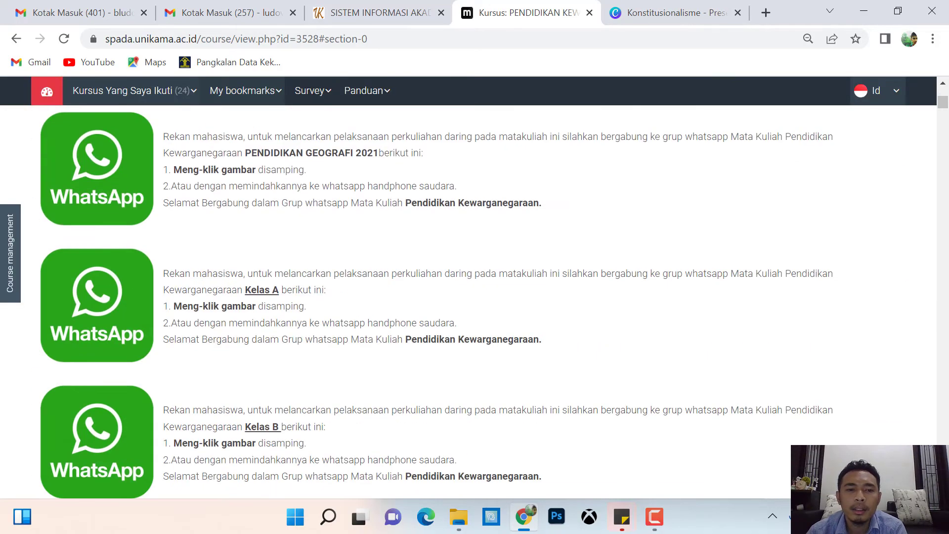
{"action": "scroll", "coordinate": [474, 297], "scroll_direction": "down", "scroll_amount": 15}
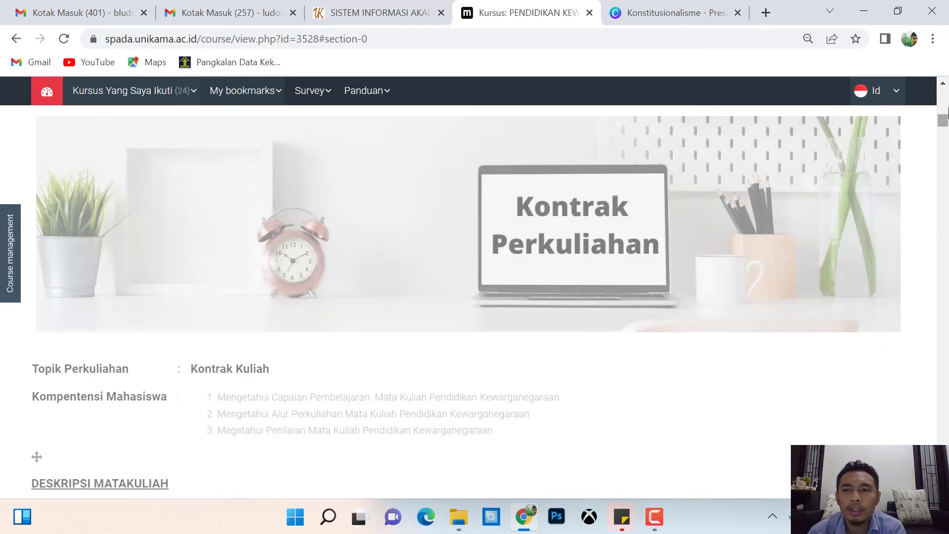
{"action": "scroll", "coordinate": [843, 258], "scroll_direction": "up", "scroll_amount": 5}
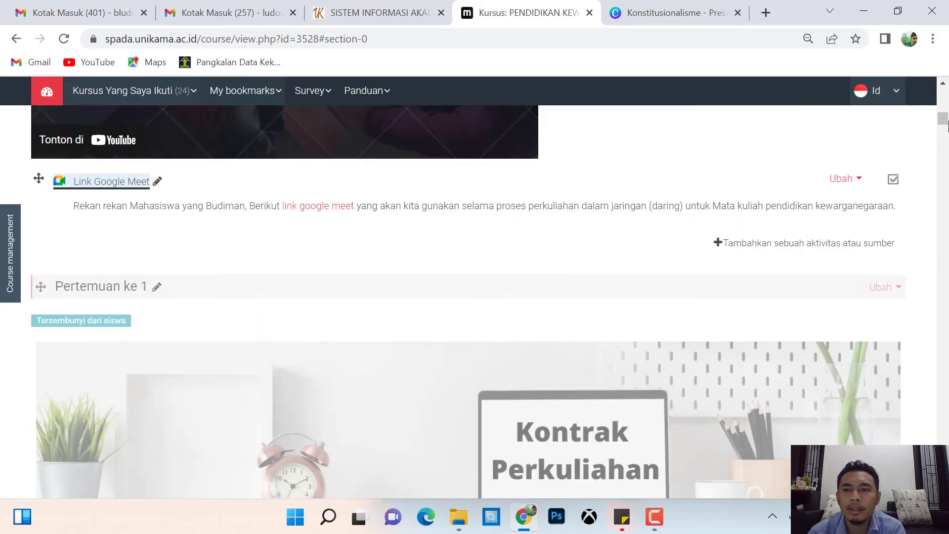
{"action": "scroll", "coordinate": [874, 363], "scroll_direction": "up", "scroll_amount": 3}
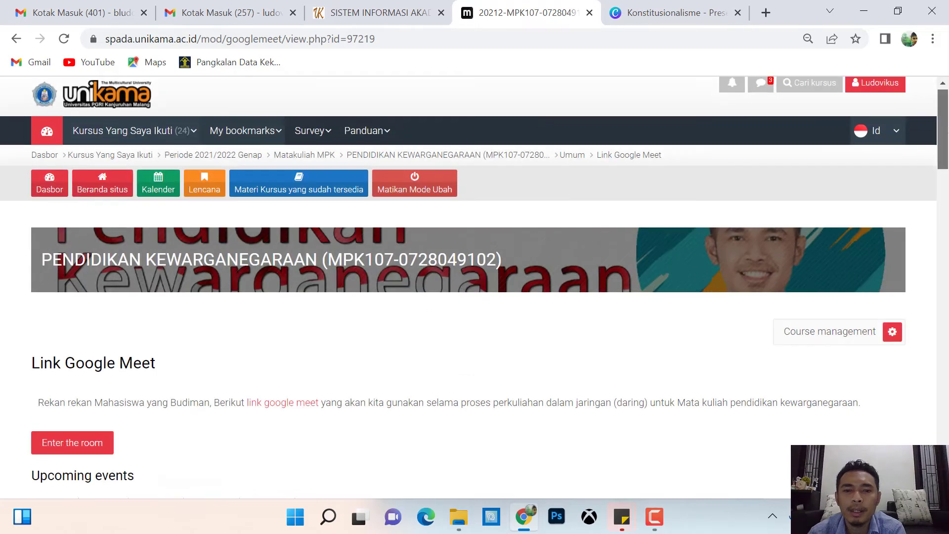
{"action": "scroll", "coordinate": [474, 287], "scroll_direction": "down", "scroll_amount": 5}
{"action": "left_click_drag", "start_coordinate": [948, 163], "coordinate": [948, 163]}
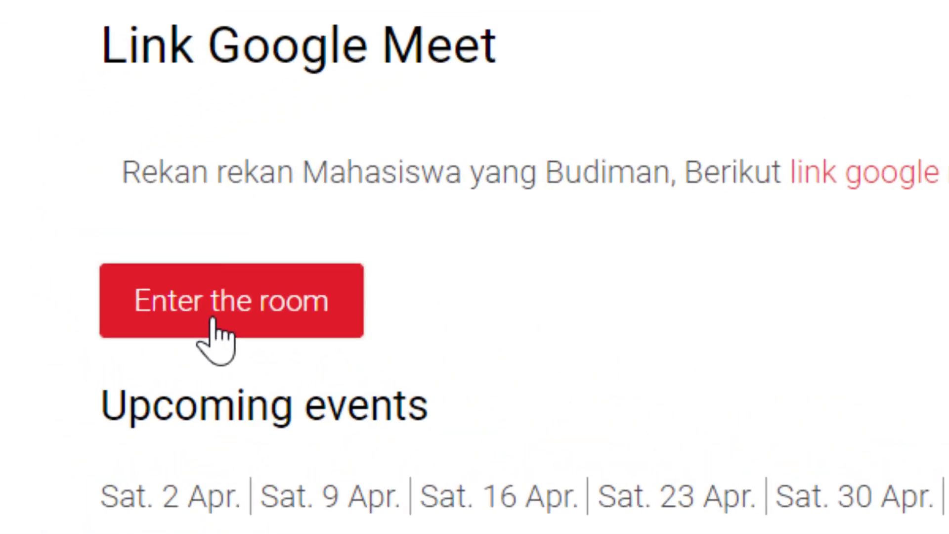
{"action": "left_click", "coordinate": [213, 321]}
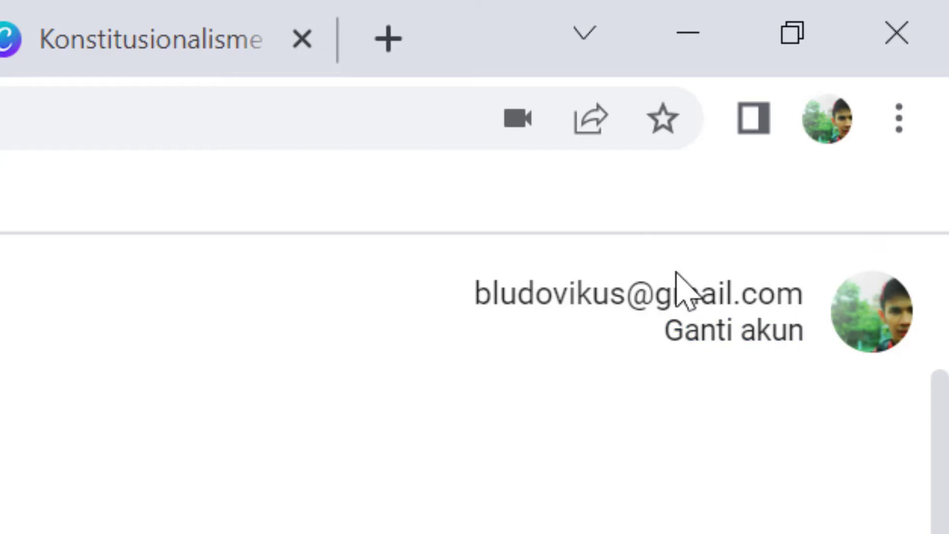
Switch to the unikama.ac.id Google account and join the Link Google Meet (2709) call.
{"action": "left_click", "coordinate": [747, 346]}
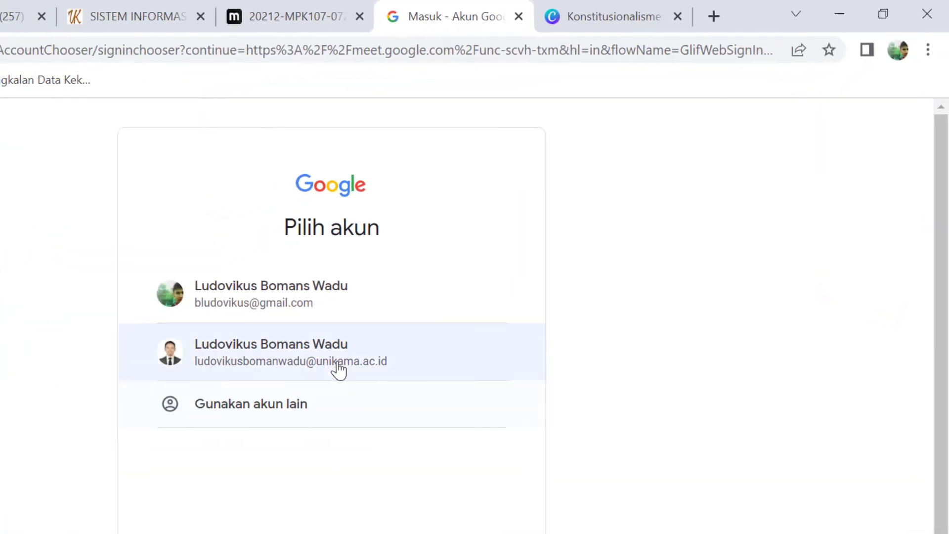
{"action": "left_click", "coordinate": [340, 365]}
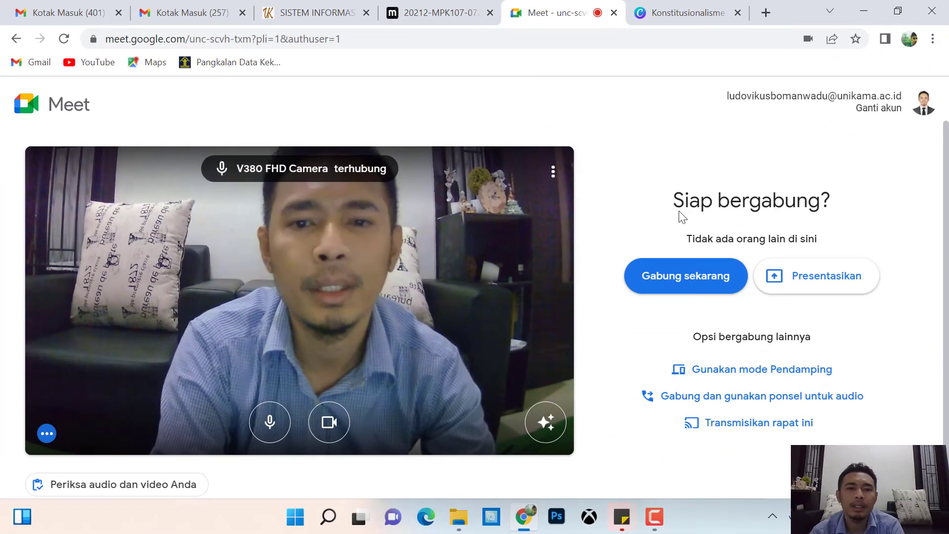
{"action": "left_click", "coordinate": [674, 286]}
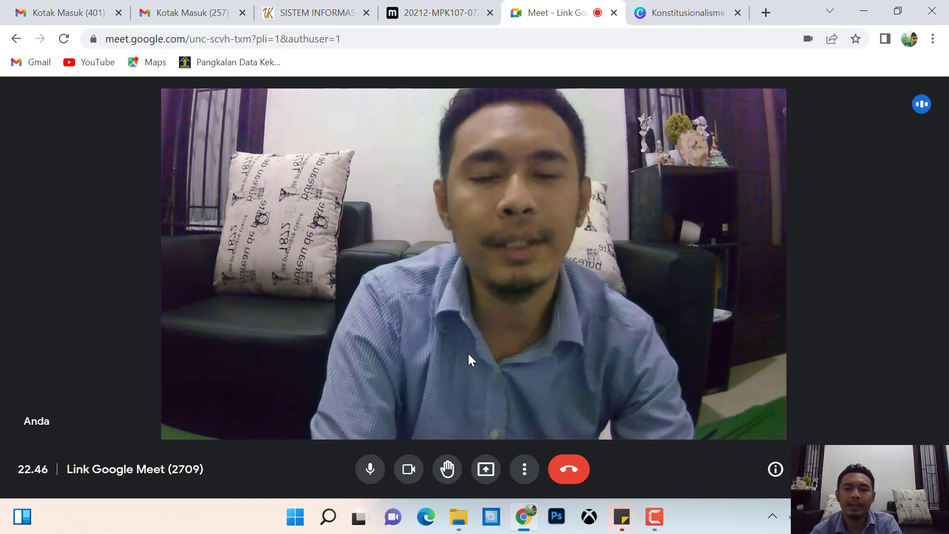
Start recording the Link Google Meet (2709) call via Rekam rapat, then close the Merekam panel.
{"action": "left_click", "coordinate": [525, 474]}
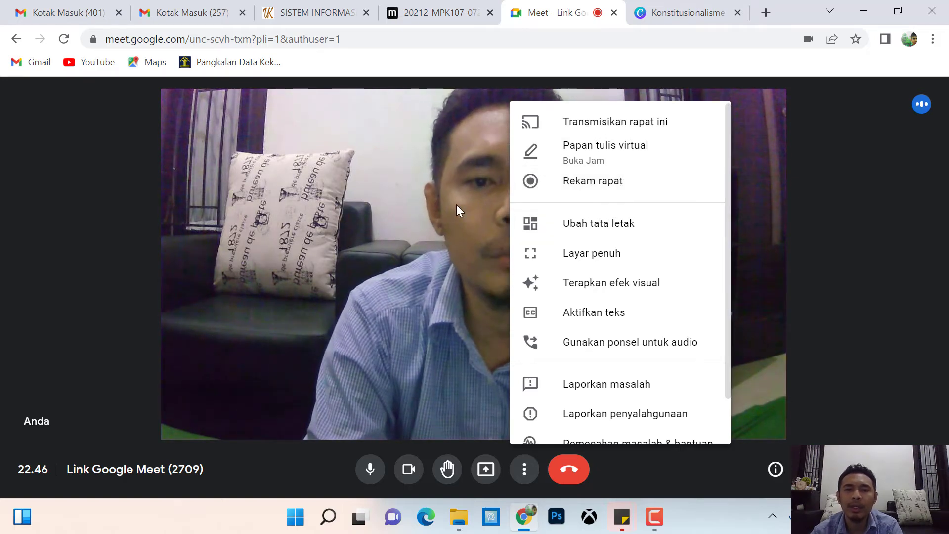
{"action": "left_click", "coordinate": [627, 185]}
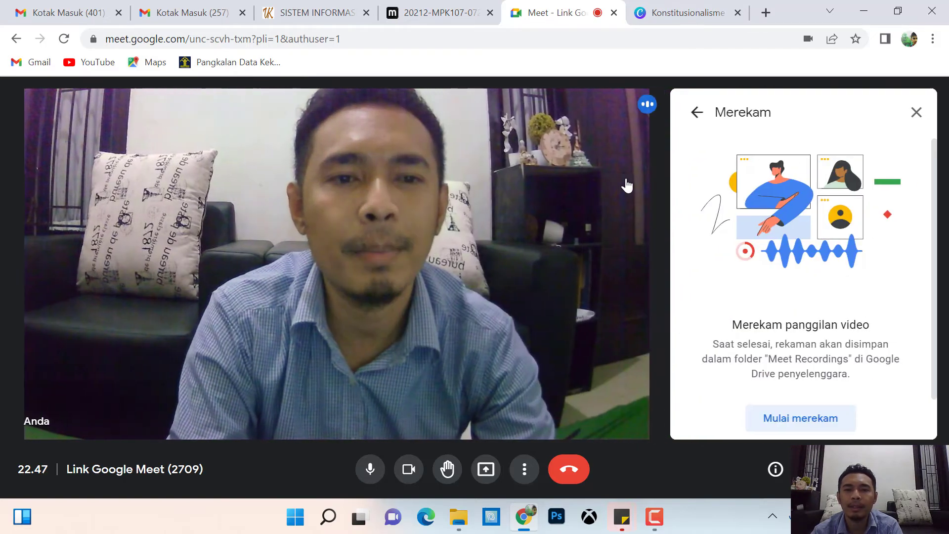
{"action": "left_click", "coordinate": [806, 415]}
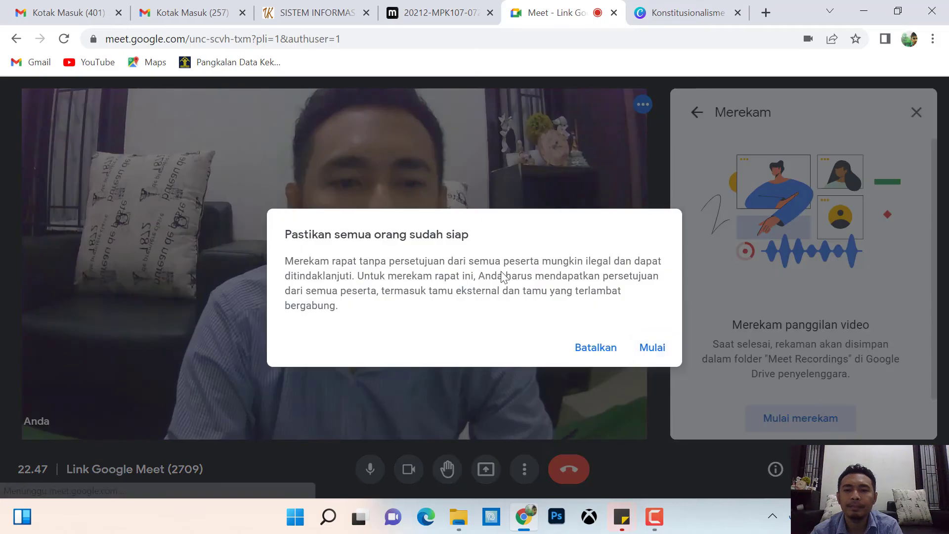
{"action": "left_click", "coordinate": [645, 348]}
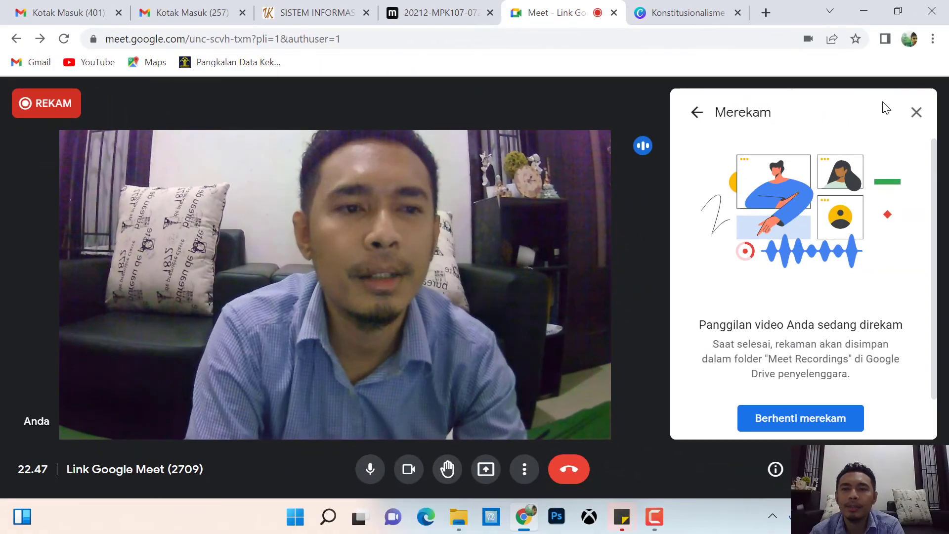
{"action": "left_click", "coordinate": [915, 112]}
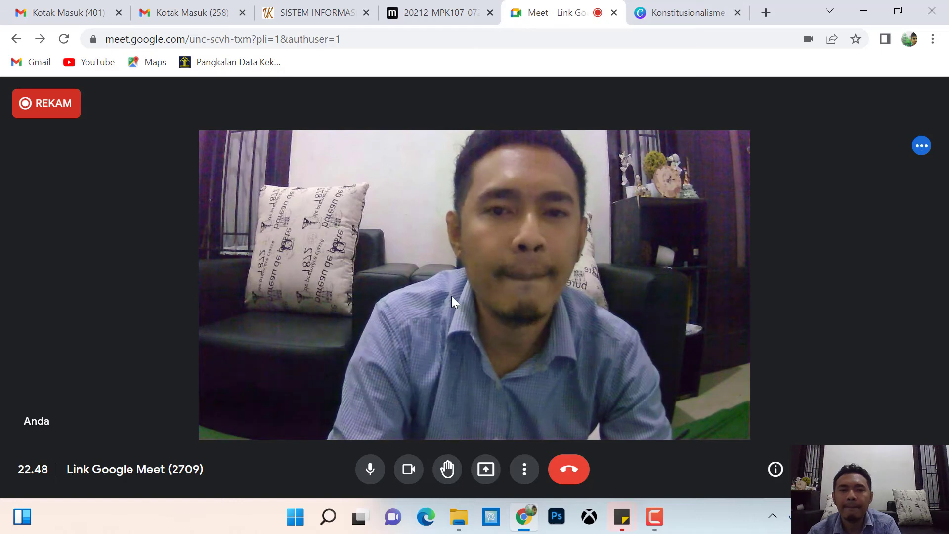
Try twice to end the call, stay in after both warnings, then open Opsi lainnya.
{"action": "left_click", "coordinate": [572, 473]}
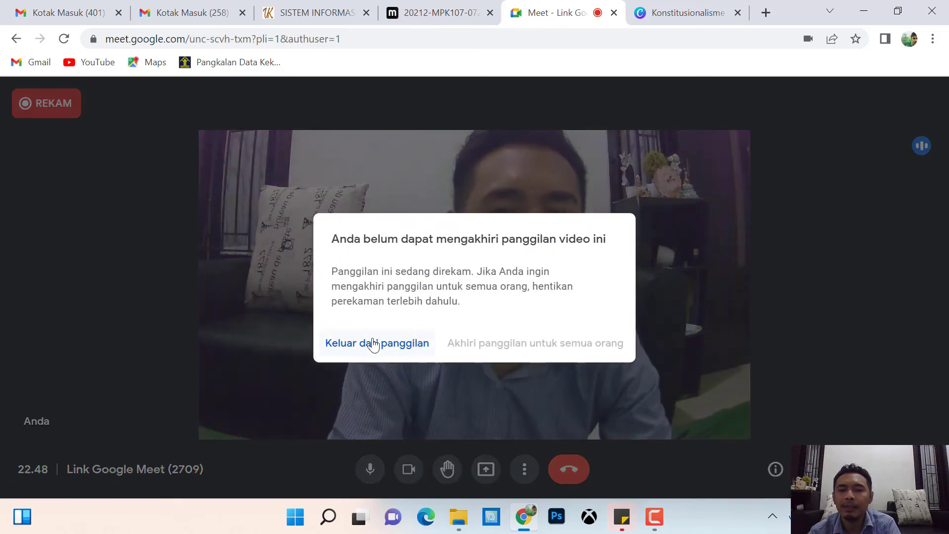
{"action": "left_click", "coordinate": [194, 307]}
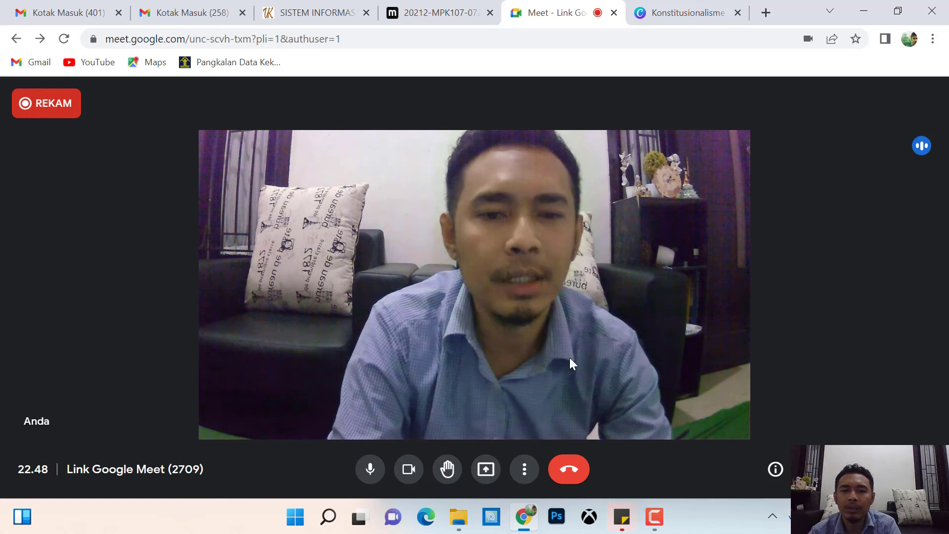
{"action": "left_click", "coordinate": [570, 469]}
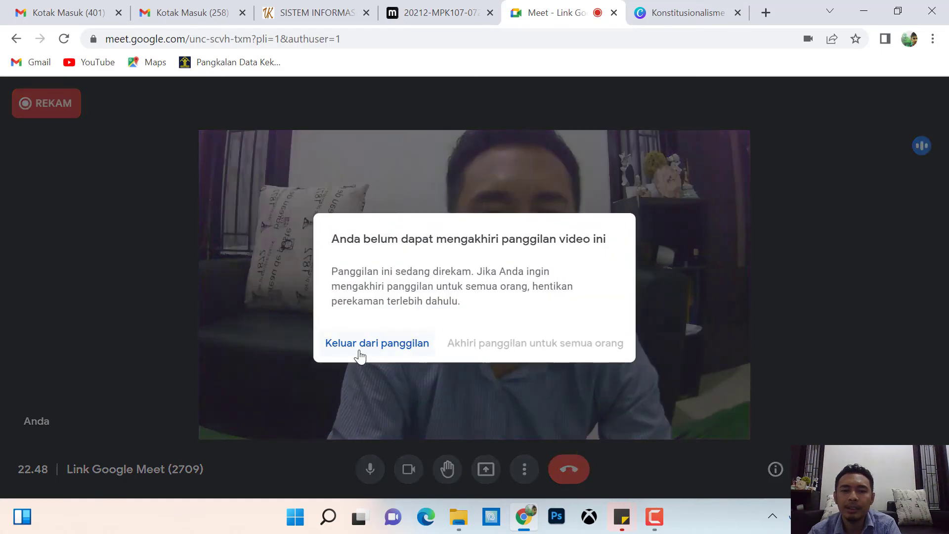
{"action": "left_click", "coordinate": [785, 292]}
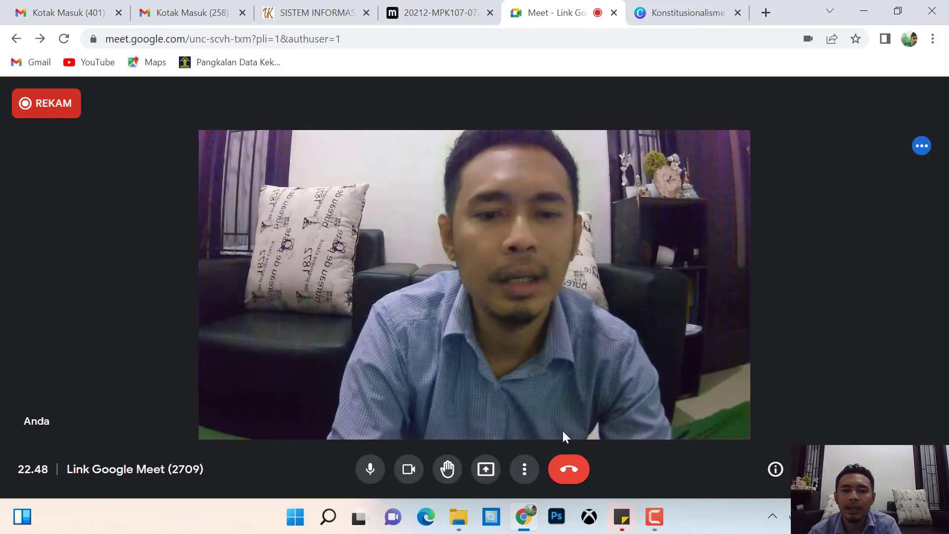
{"action": "left_click", "coordinate": [525, 469]}
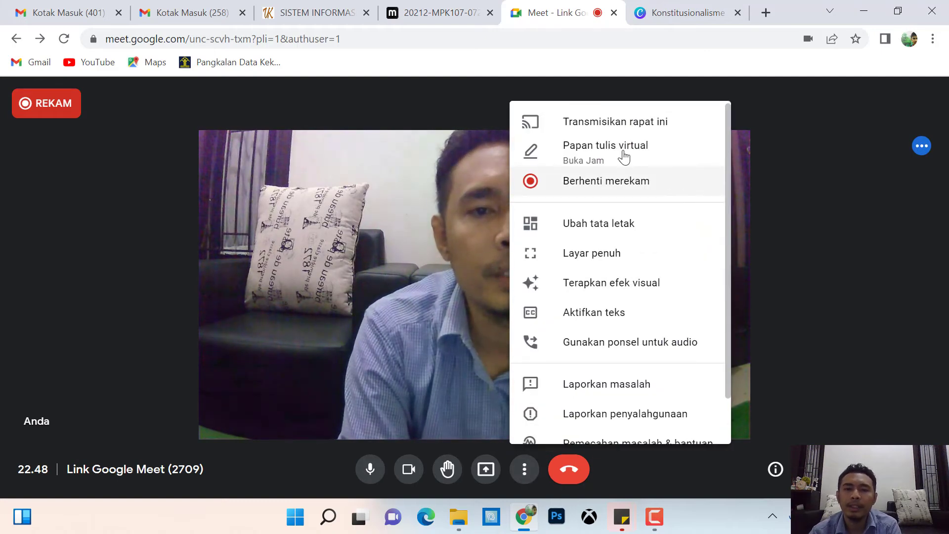
Stop the meeting recording with Berhenti merekam, confirm it, and close the Merekam panel.
{"action": "left_click", "coordinate": [591, 183]}
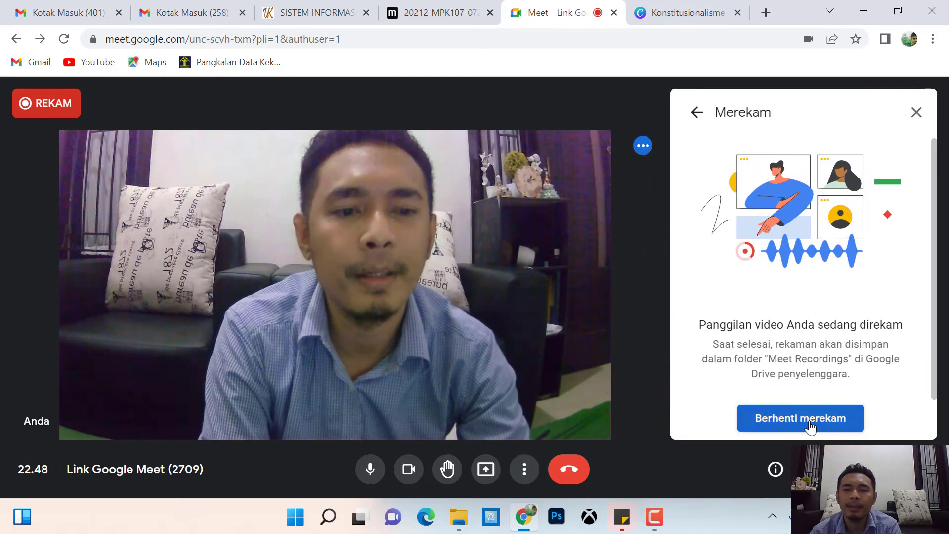
{"action": "left_click", "coordinate": [809, 425]}
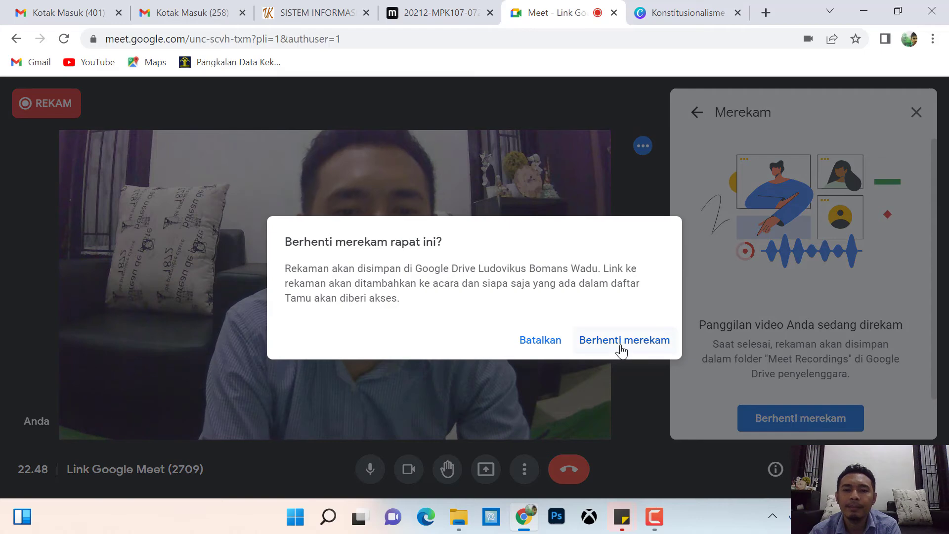
{"action": "left_click", "coordinate": [622, 341]}
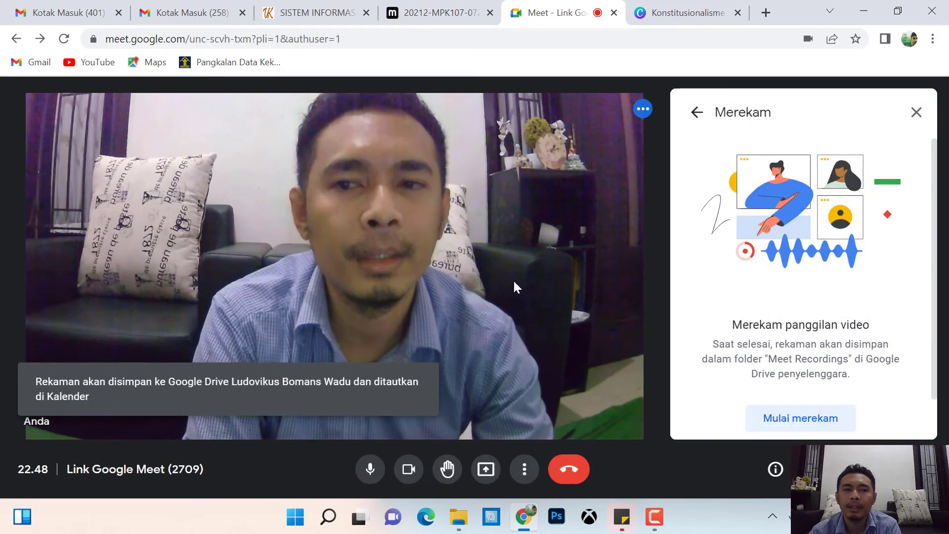
{"action": "left_click", "coordinate": [916, 112]}
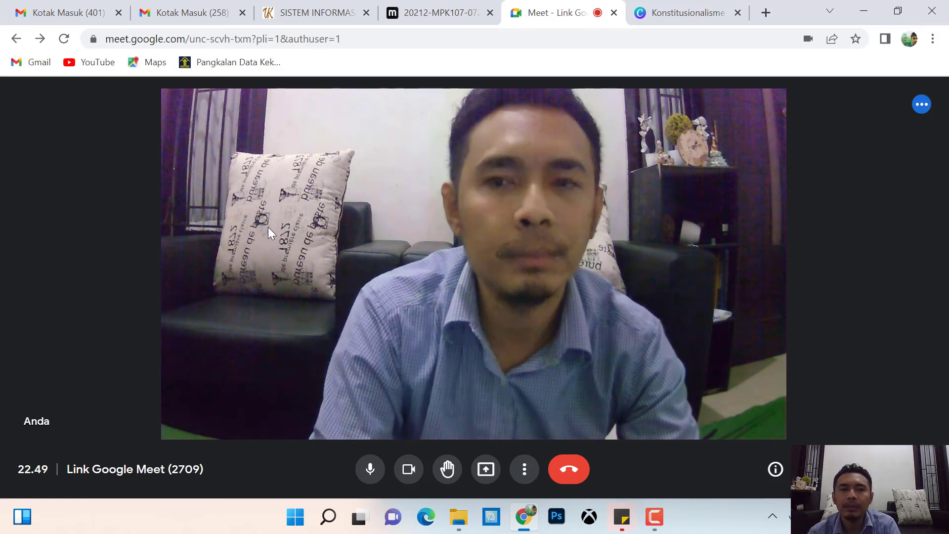
End the call for everyone and return to the Moodle page's empty Recordings list.
{"action": "left_click", "coordinate": [568, 474]}
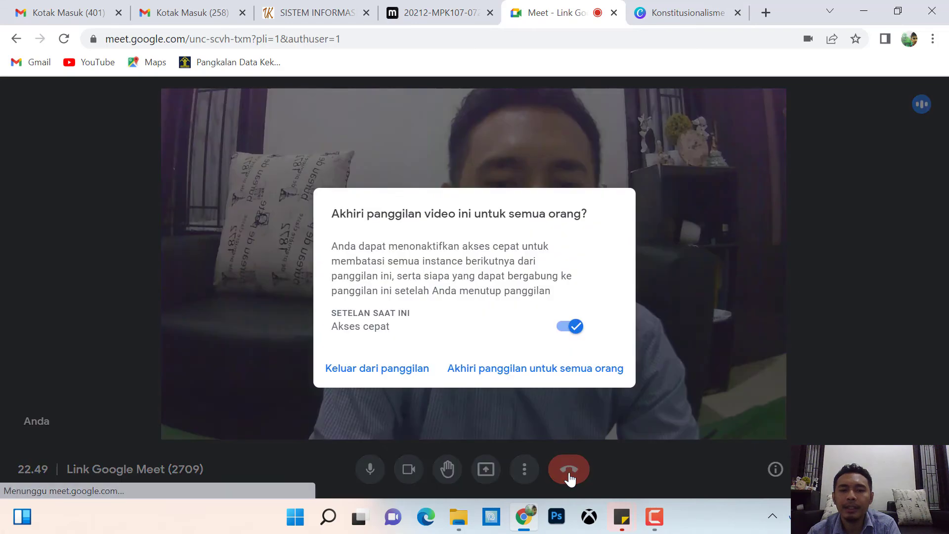
{"action": "left_click", "coordinate": [552, 367]}
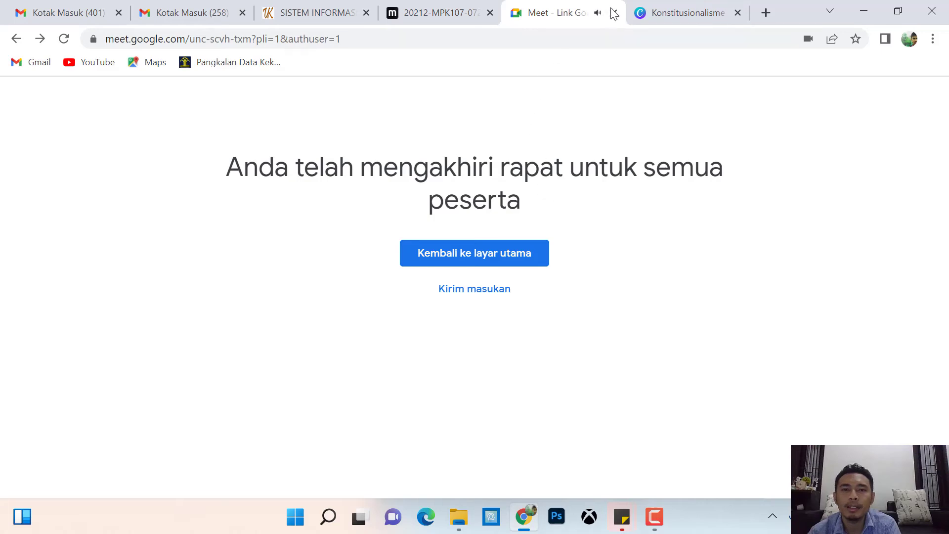
{"action": "left_click", "coordinate": [443, 5]}
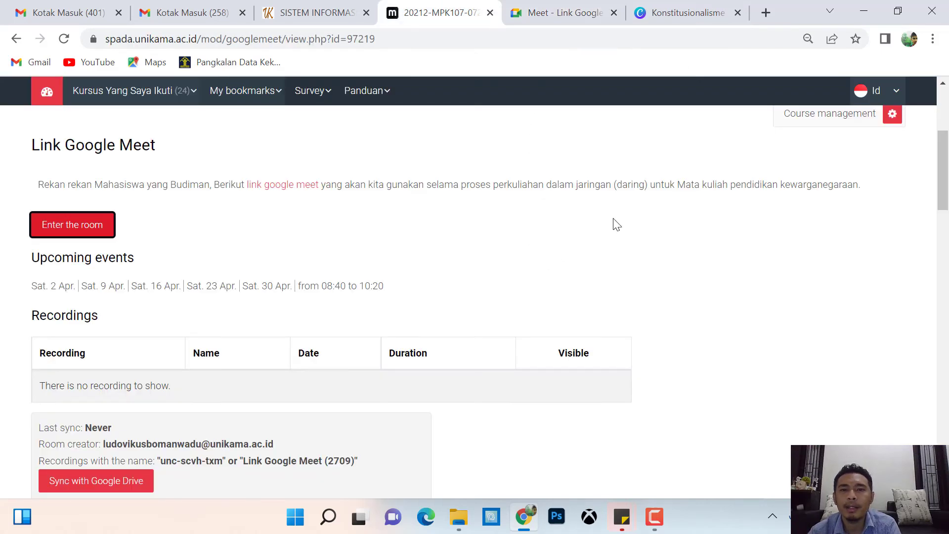
{"action": "mouse_move", "coordinate": [947, 167]}
{"action": "left_mouse_down"}
{"action": "mouse_move", "coordinate": [948, 158]}
{"action": "mouse_move", "coordinate": [948, 174]}
{"action": "left_mouse_up"}
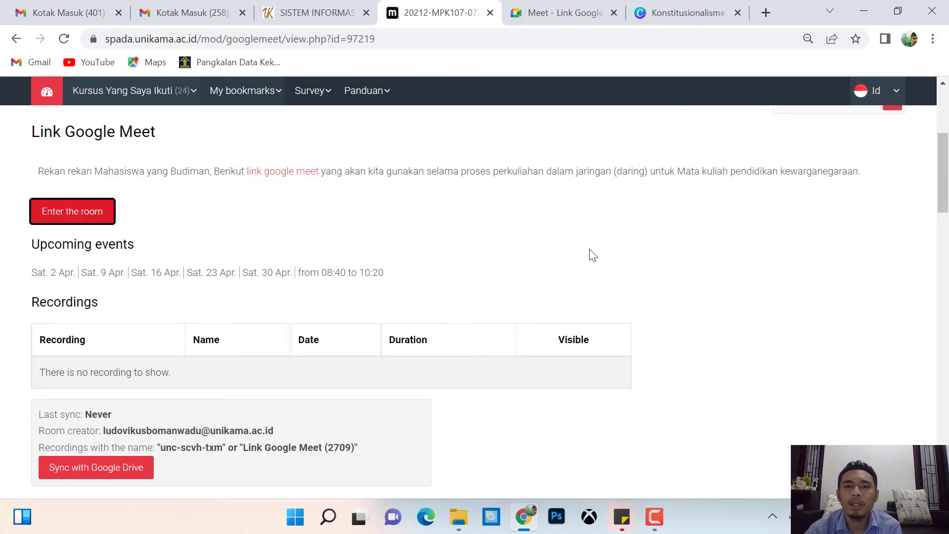
{"action": "left_click_drag", "start_coordinate": [946, 184], "coordinate": [948, 188]}
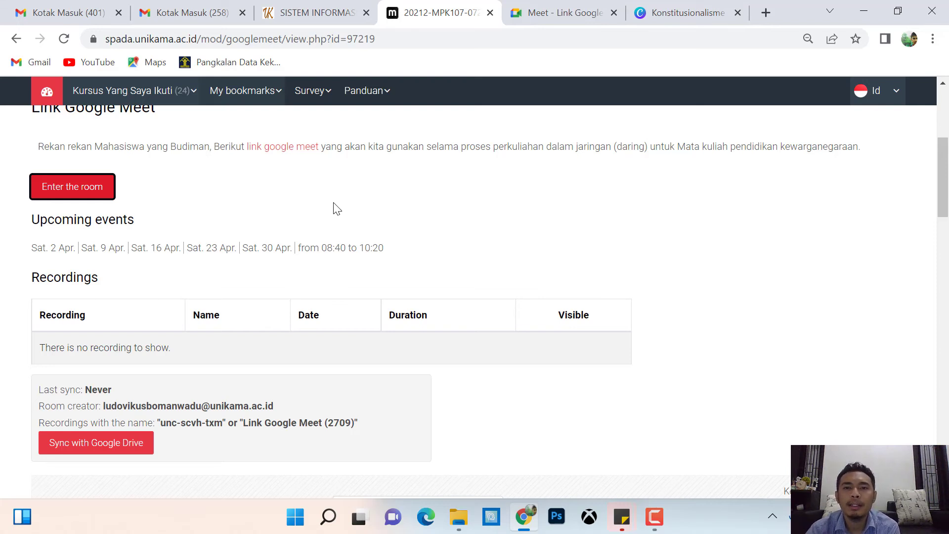
{"action": "left_click_drag", "start_coordinate": [944, 186], "coordinate": [945, 189]}
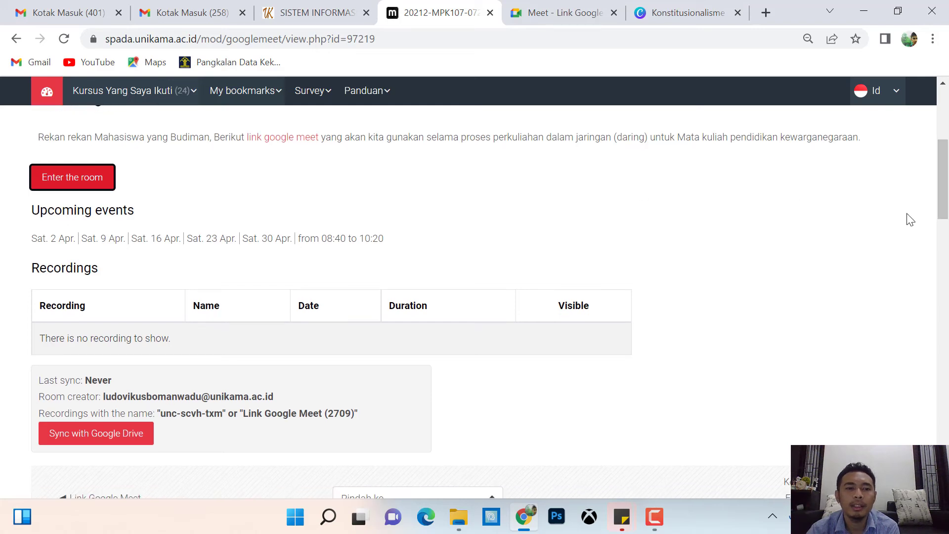
Sync from Google Drive with the university account until the 1 April 2022, 1:28 recording appears.
{"action": "left_click", "coordinate": [96, 441]}
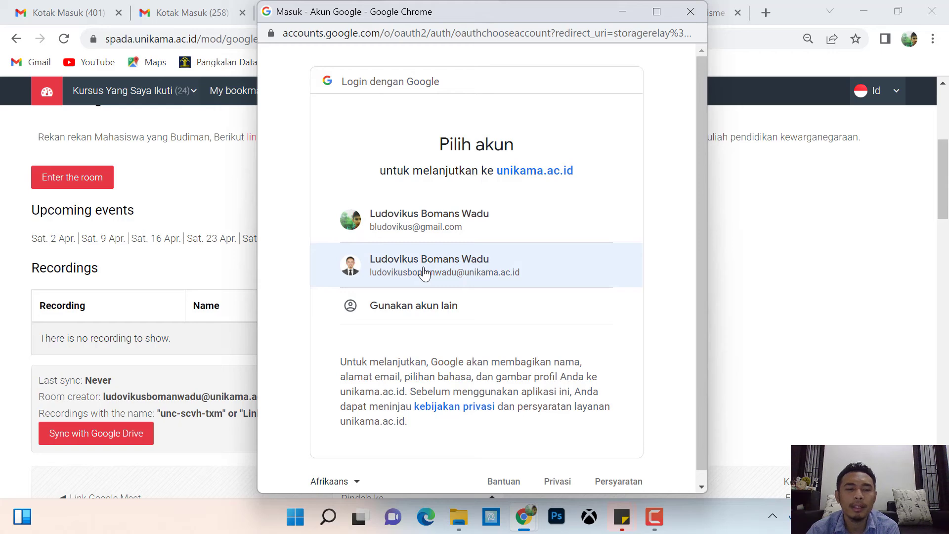
{"action": "left_click", "coordinate": [424, 273]}
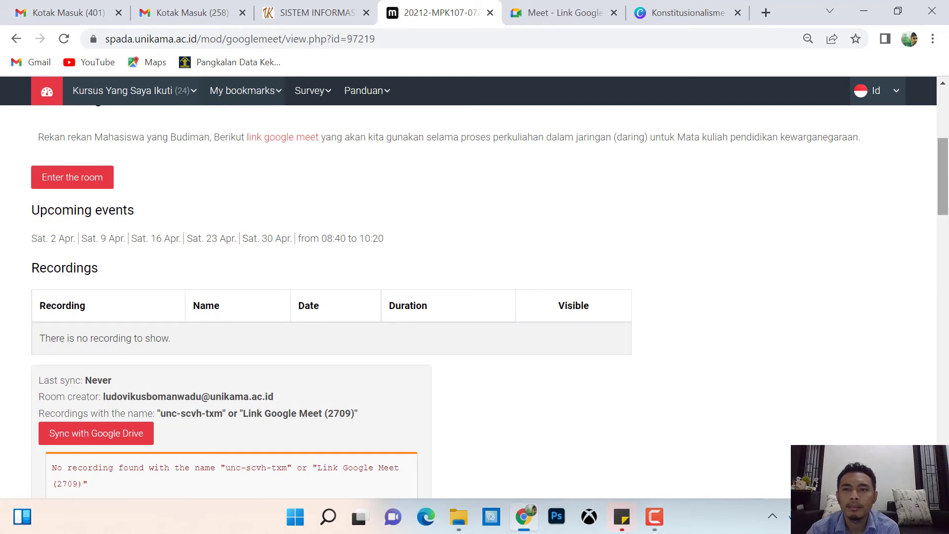
{"action": "left_click_drag", "start_coordinate": [945, 173], "coordinate": [948, 183]}
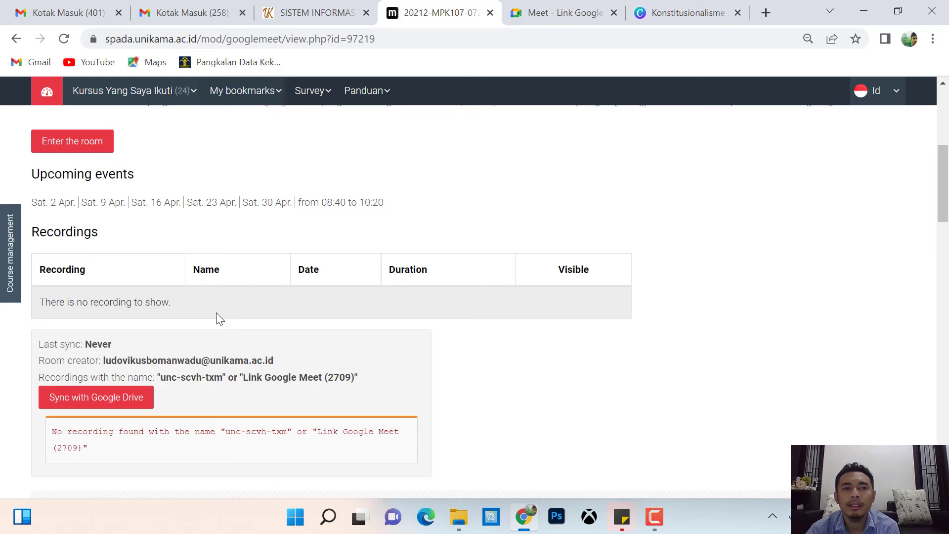
{"action": "left_click_drag", "start_coordinate": [943, 205], "coordinate": [942, 209]}
{"action": "left_click", "coordinate": [123, 377]}
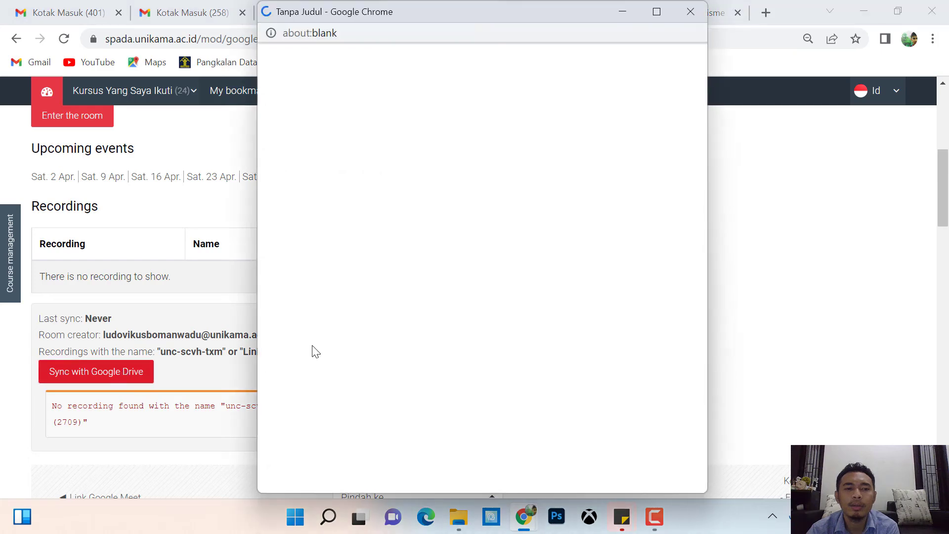
{"action": "left_click", "coordinate": [468, 276]}
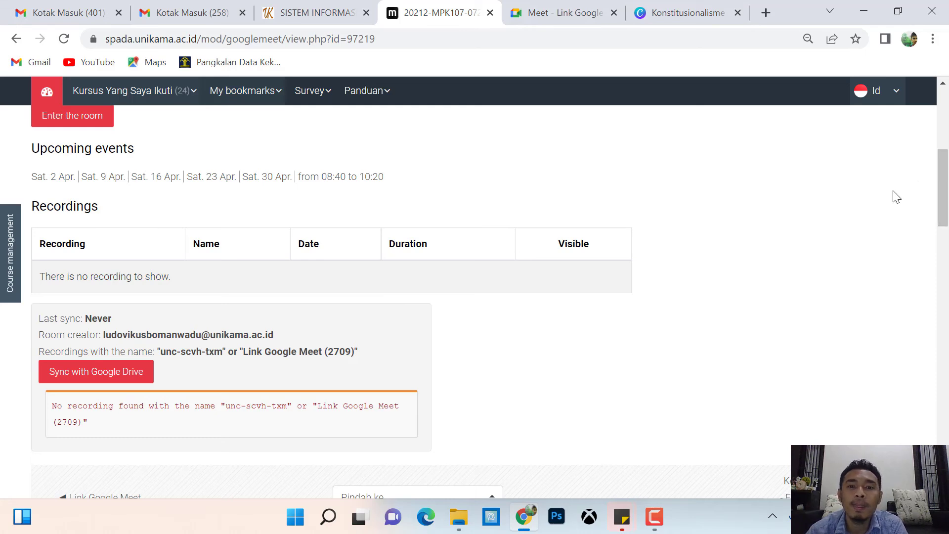
{"action": "left_click", "coordinate": [108, 375]}
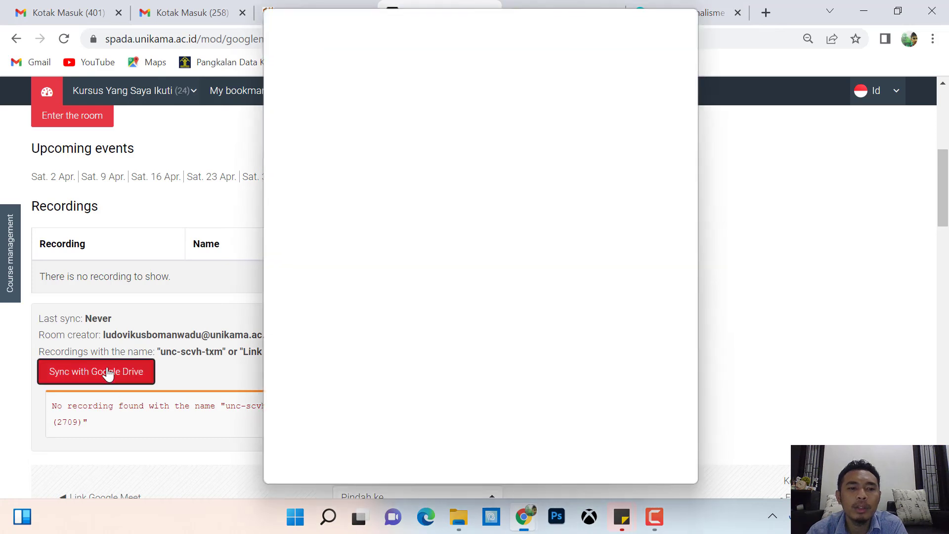
{"action": "left_click", "coordinate": [463, 270]}
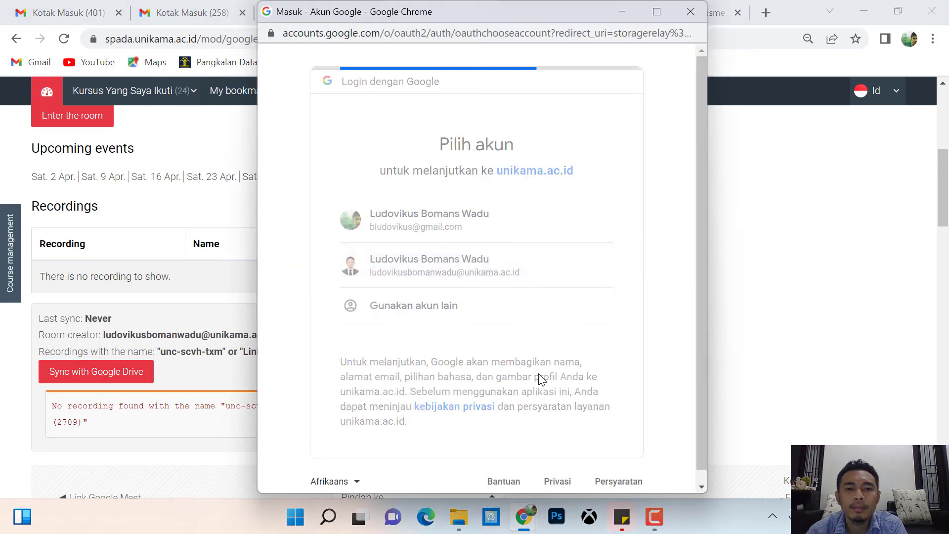
{"action": "left_click", "coordinate": [93, 448]}
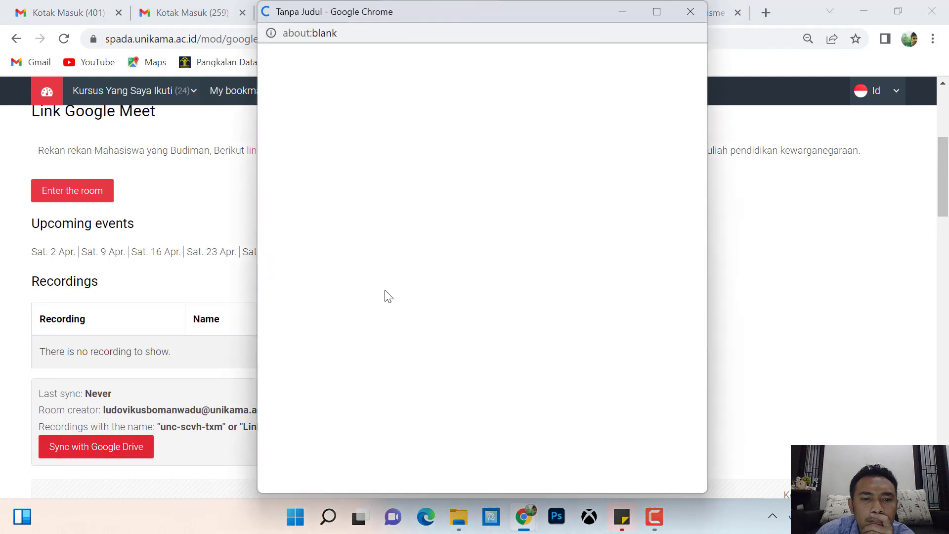
{"action": "left_click", "coordinate": [465, 267]}
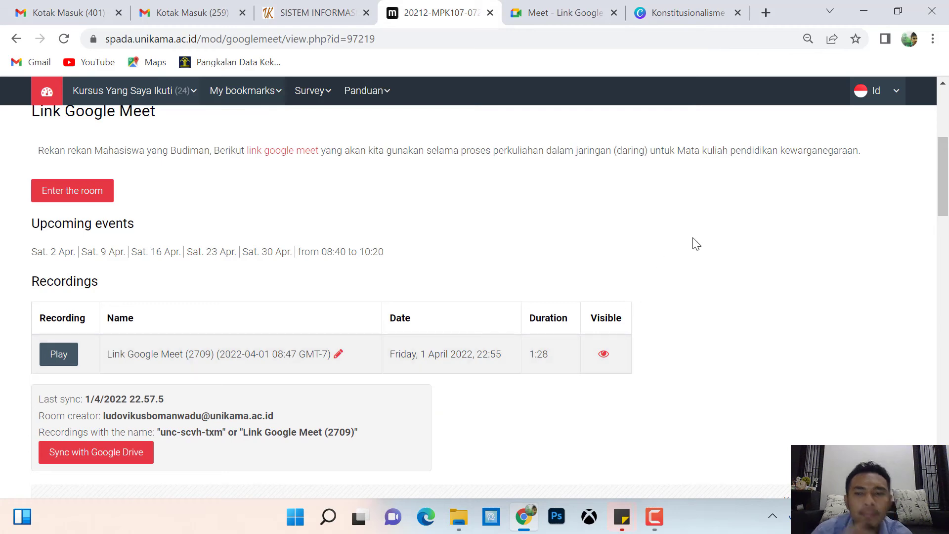
Rename the synced 1:28 recording to 'Pertemuan 3'.
{"action": "mouse_move", "coordinate": [945, 193]}
{"action": "left_mouse_down"}
{"action": "mouse_move", "coordinate": [948, 157]}
{"action": "mouse_move", "coordinate": [947, 203]}
{"action": "left_mouse_up"}
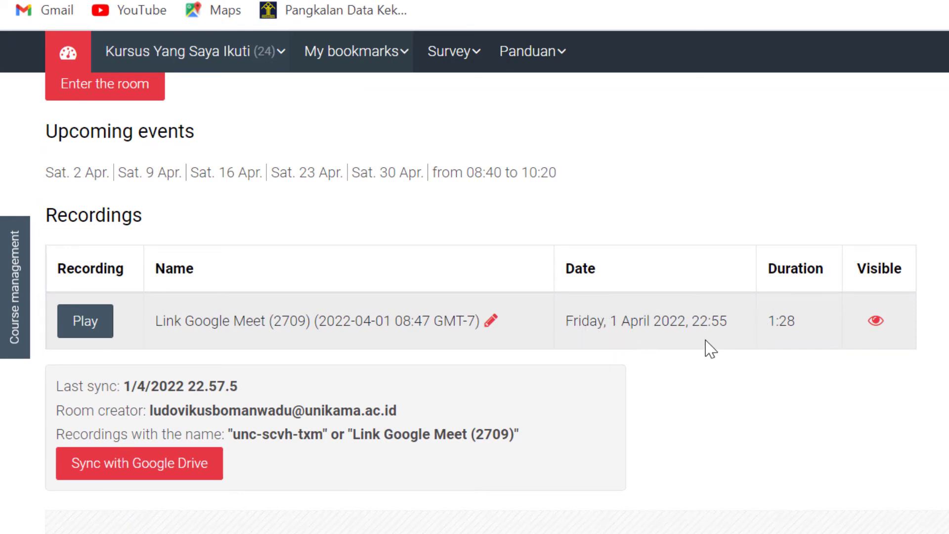
{"action": "left_click_drag", "start_coordinate": [811, 324], "coordinate": [771, 321]}
{"action": "left_click", "coordinate": [818, 338]}
{"action": "left_click", "coordinate": [492, 321]}
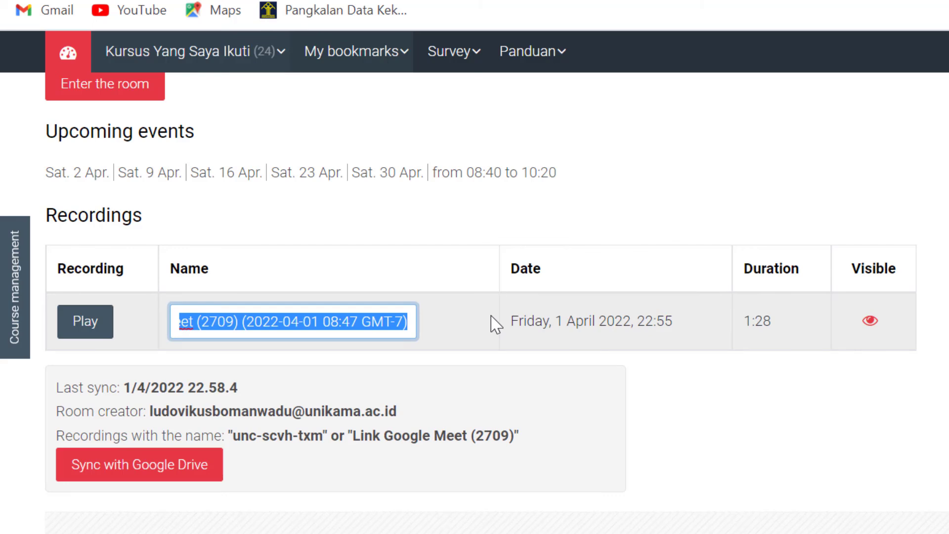
{"action": "type", "text": "Pertemuan 3"}
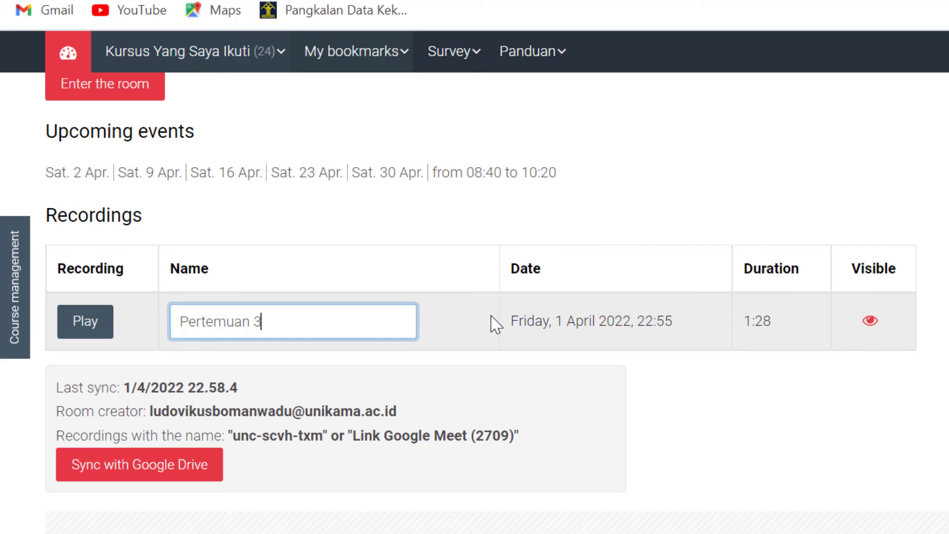
{"action": "key", "text": "Return"}
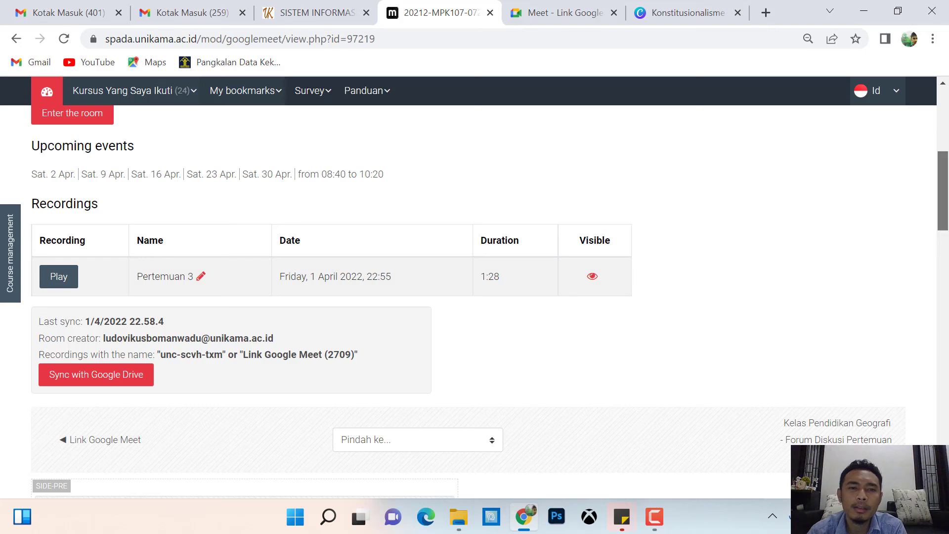
{"action": "scroll", "coordinate": [870, 225], "scroll_direction": "up", "scroll_amount": 1}
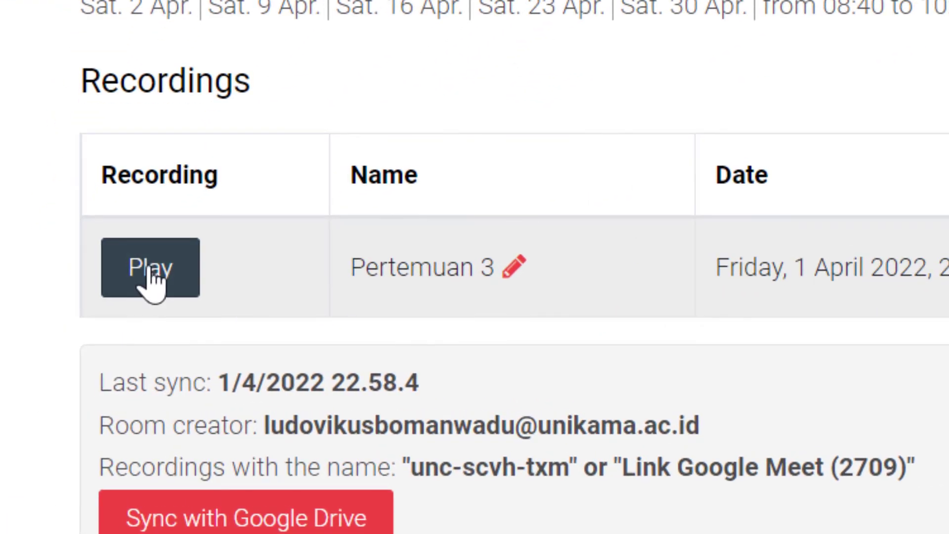
{"action": "left_click", "coordinate": [150, 269]}
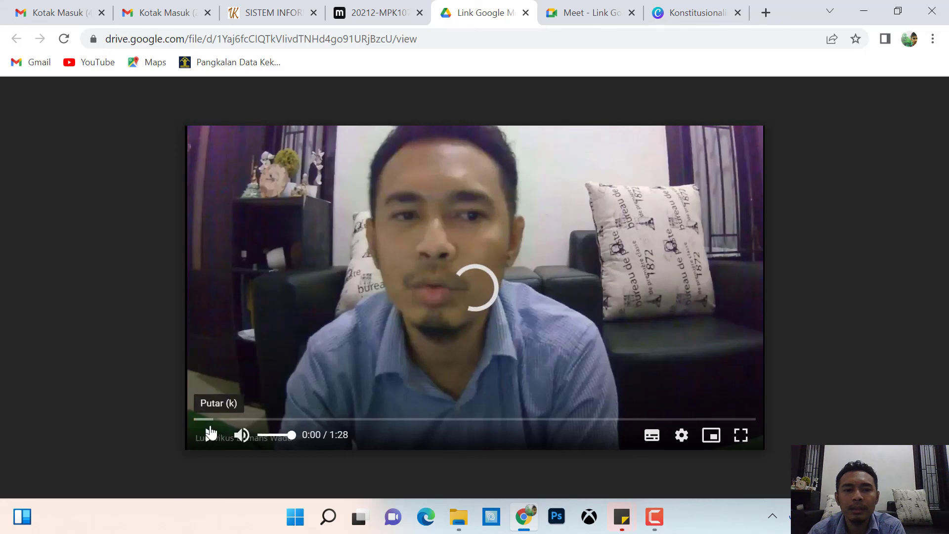
{"action": "left_click", "coordinate": [202, 419]}
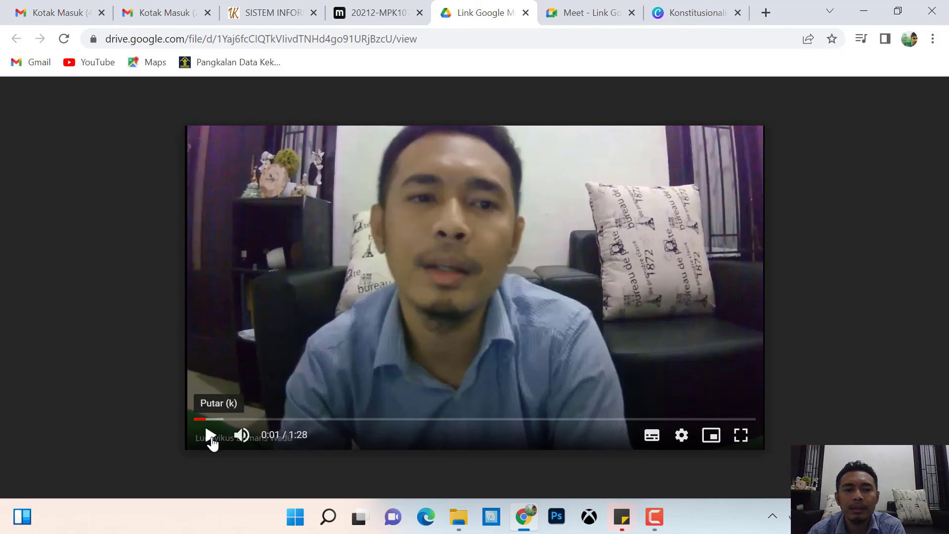
{"action": "left_click", "coordinate": [209, 436]}
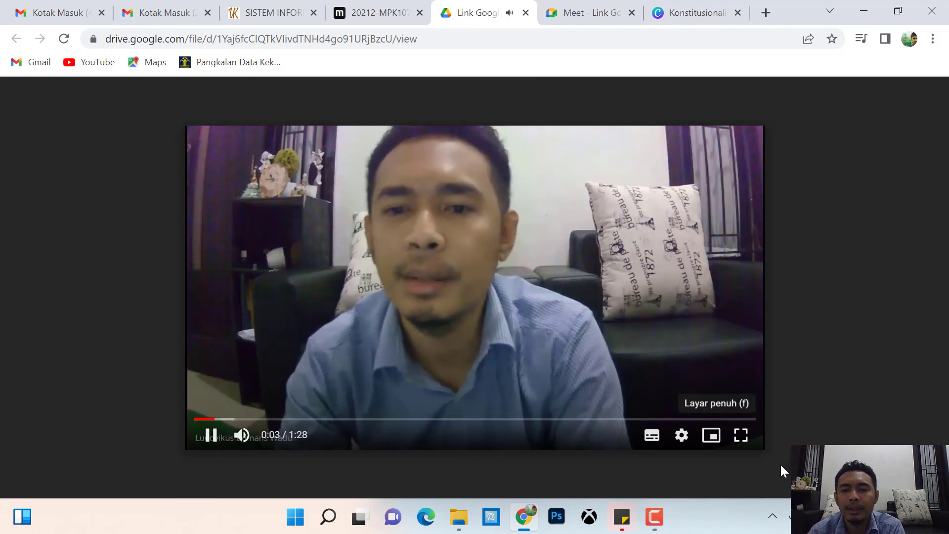
{"action": "left_click", "coordinate": [842, 517]}
{"action": "left_click_drag", "start_coordinate": [750, 424], "coordinate": [905, 425]}
{"action": "left_click", "coordinate": [116, 428]}
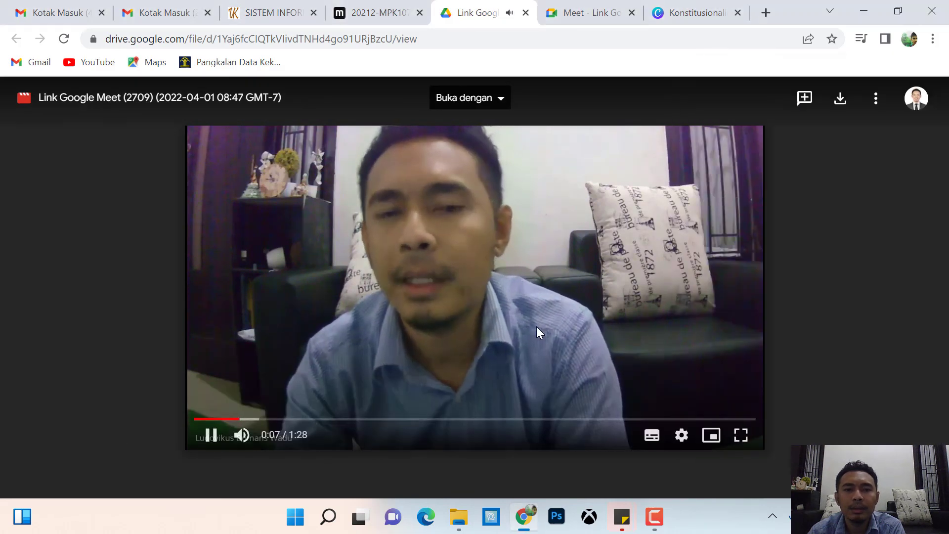
{"action": "left_click", "coordinate": [210, 436]}
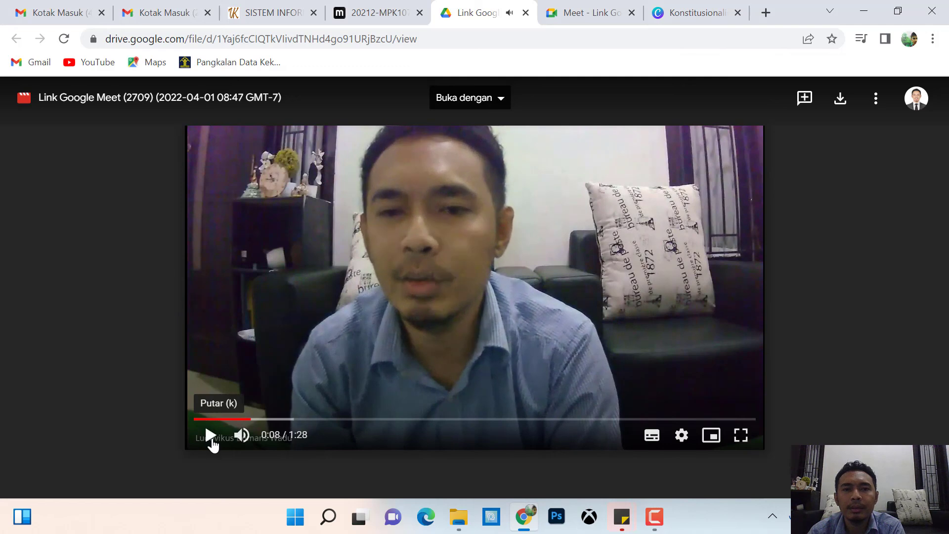
{"action": "left_click", "coordinate": [525, 12]}
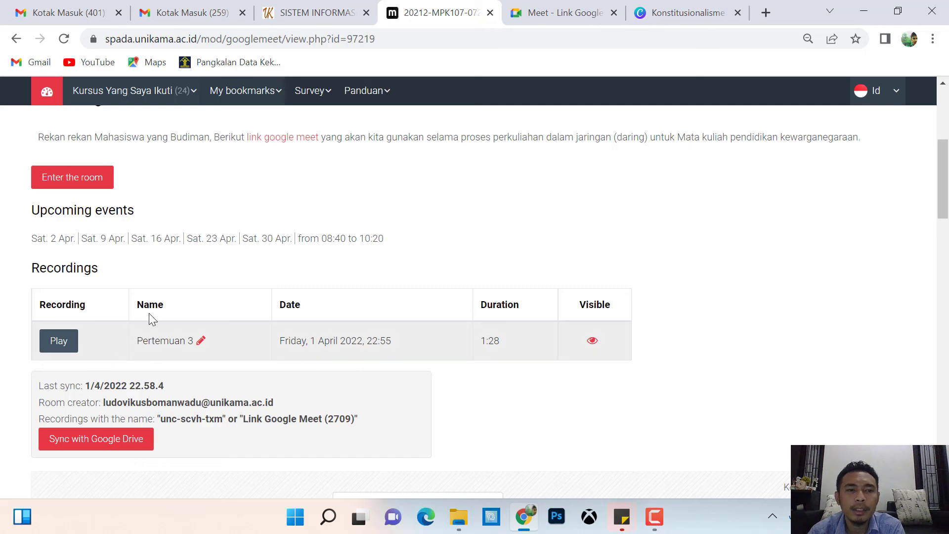
{"action": "scroll", "coordinate": [945, 188], "scroll_direction": "up", "scroll_amount": 1}
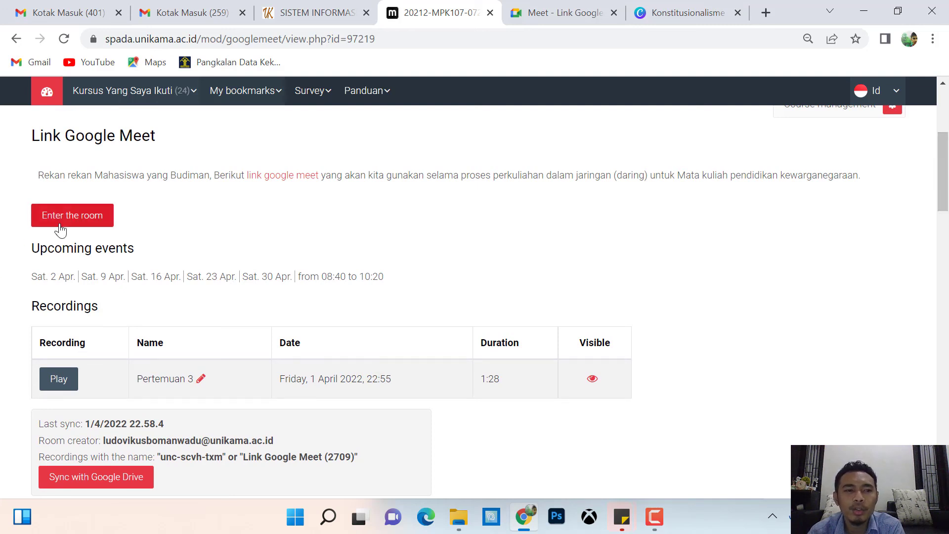
{"action": "left_click", "coordinate": [88, 220]}
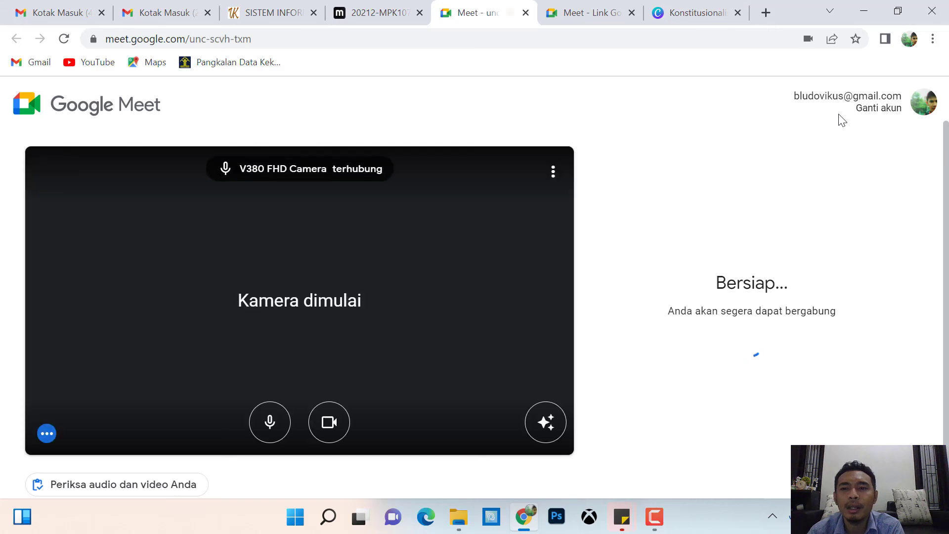
{"action": "left_click", "coordinate": [887, 109]}
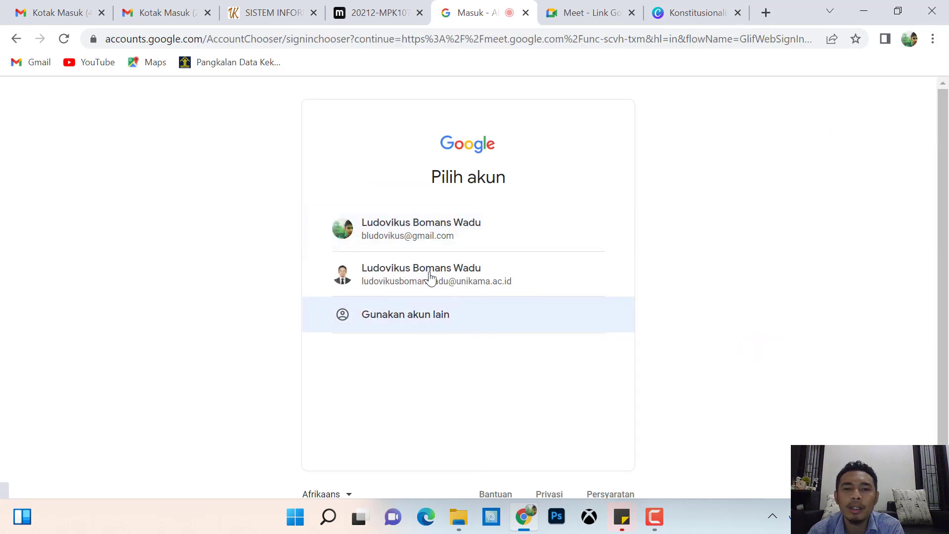
{"action": "left_click", "coordinate": [430, 277]}
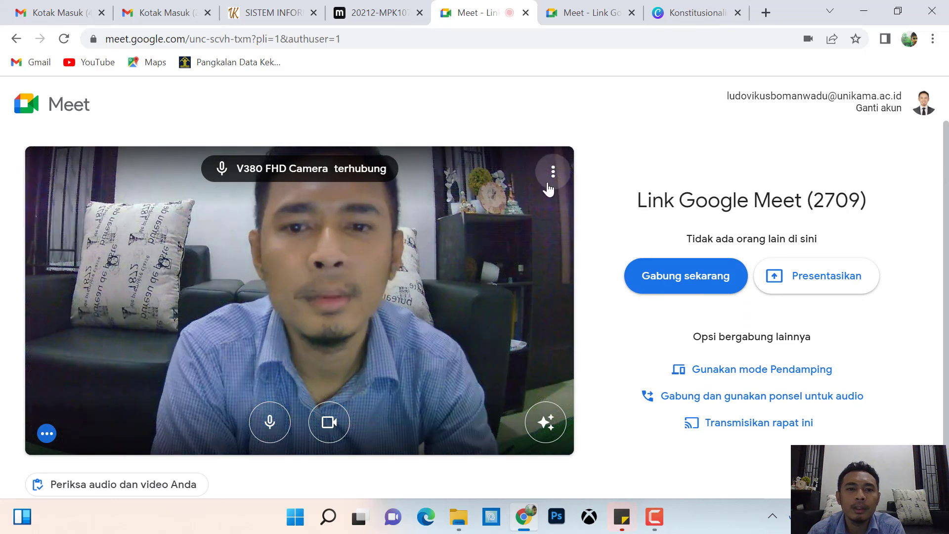
{"action": "left_click", "coordinate": [526, 12]}
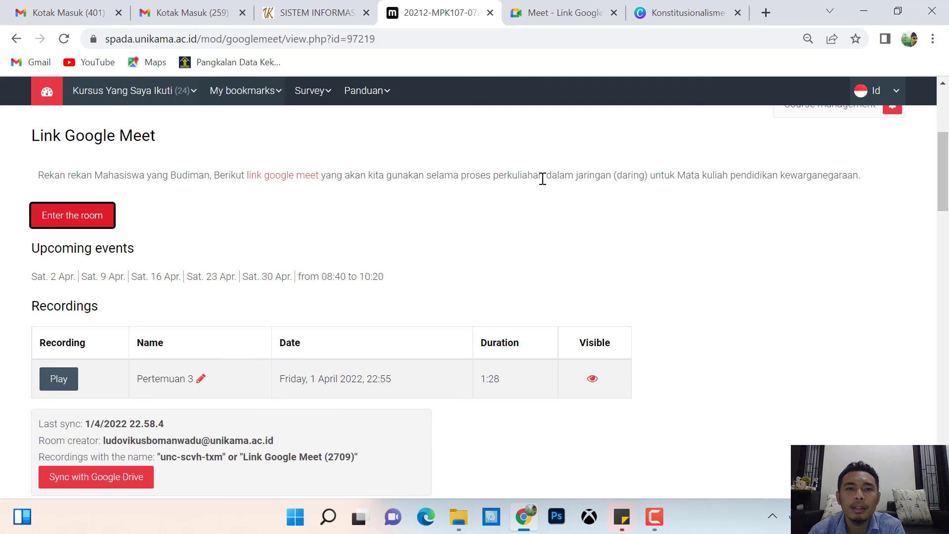
{"action": "left_click_drag", "start_coordinate": [946, 172], "coordinate": [946, 107]}
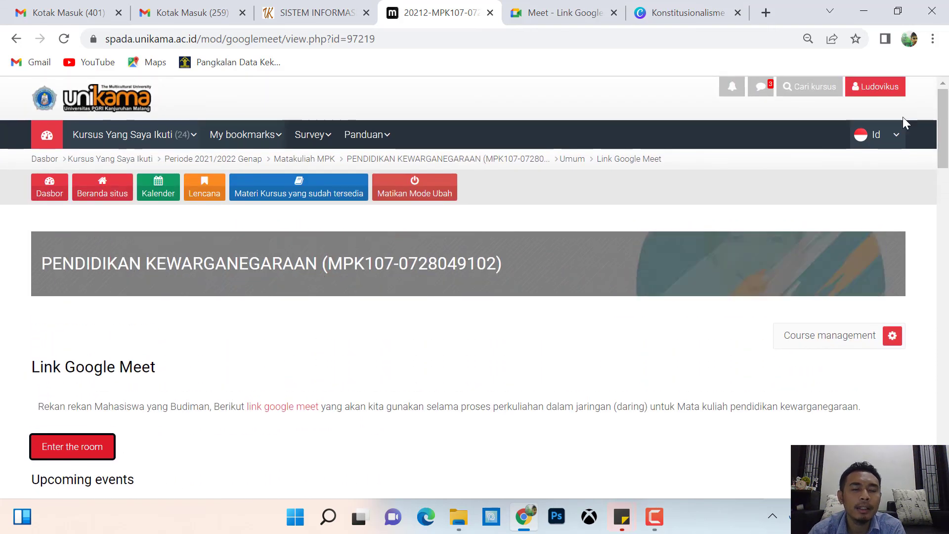
{"action": "left_click", "coordinate": [885, 134]}
{"action": "left_click", "coordinate": [509, 355]}
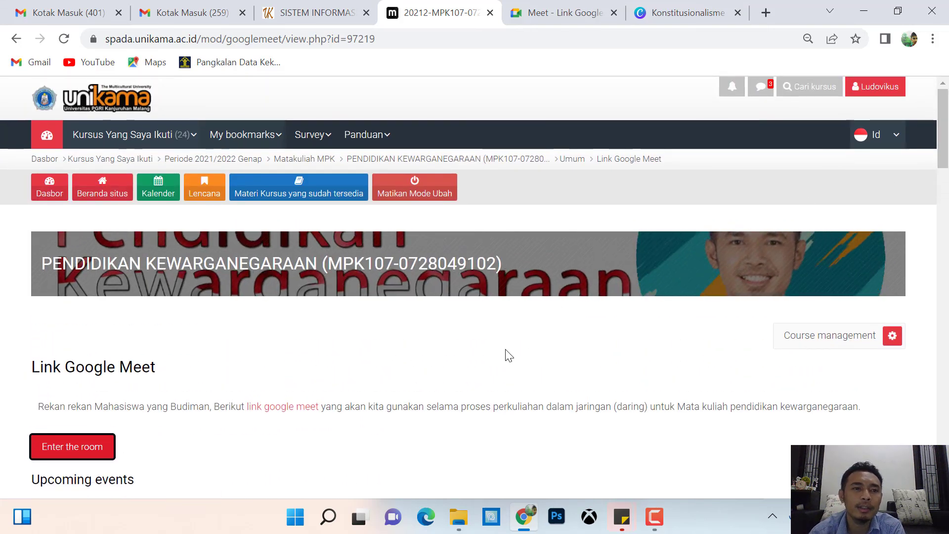